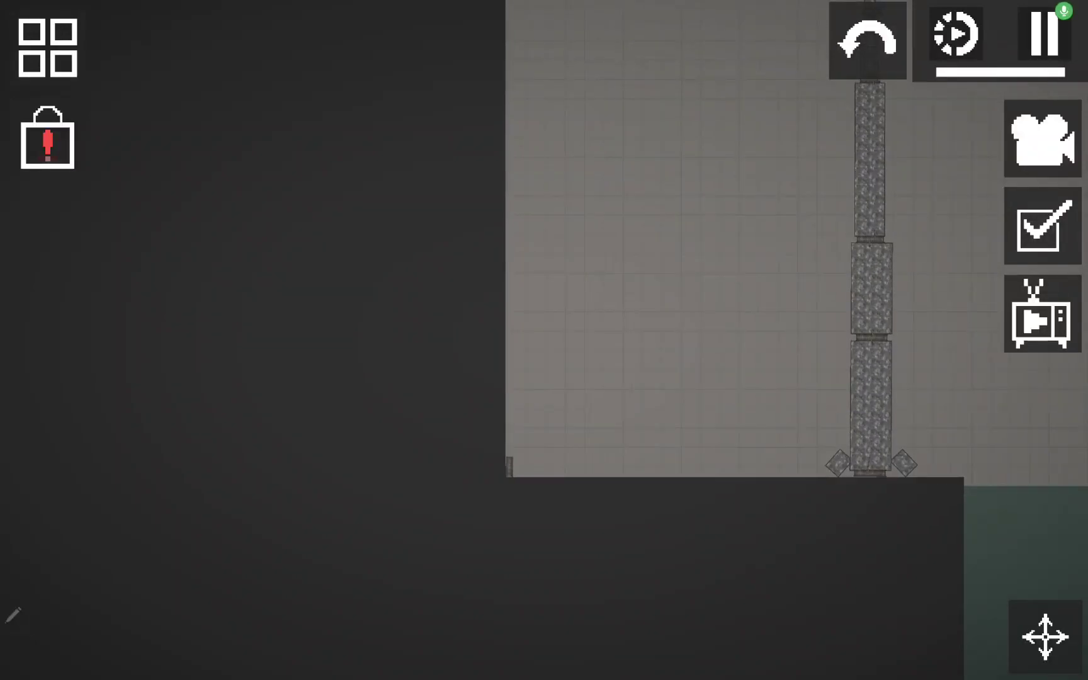
Step: Pan up to the Saturn V and browse the spawn menu categories for suited androids
drag(595, 340, 511, 491)
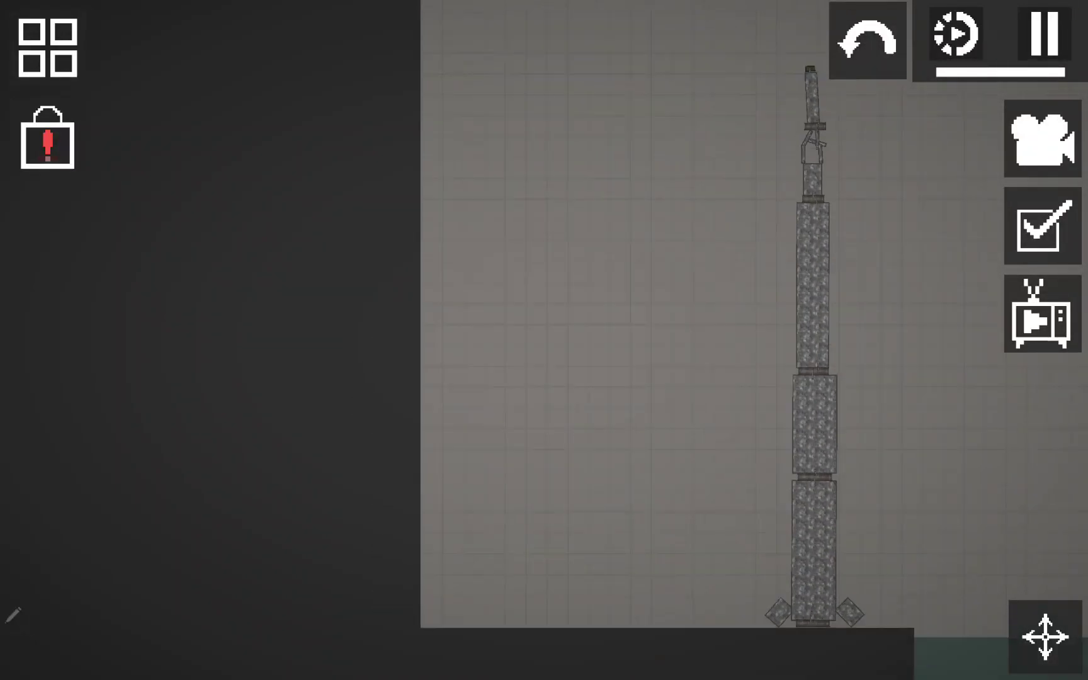
click(47, 48)
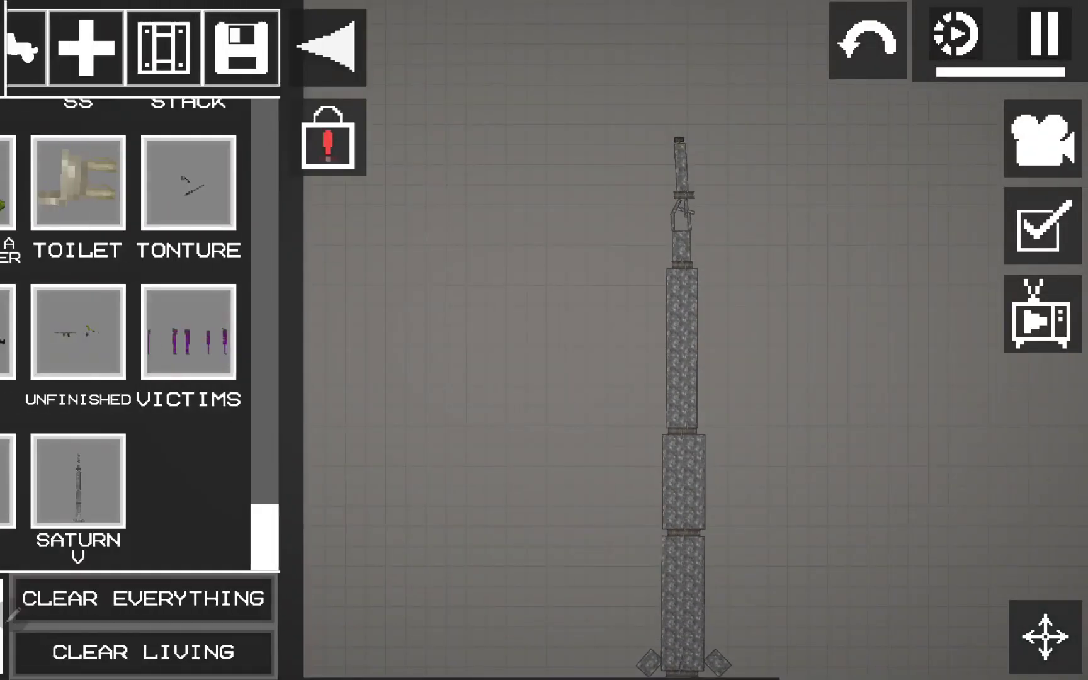
click(116, 47)
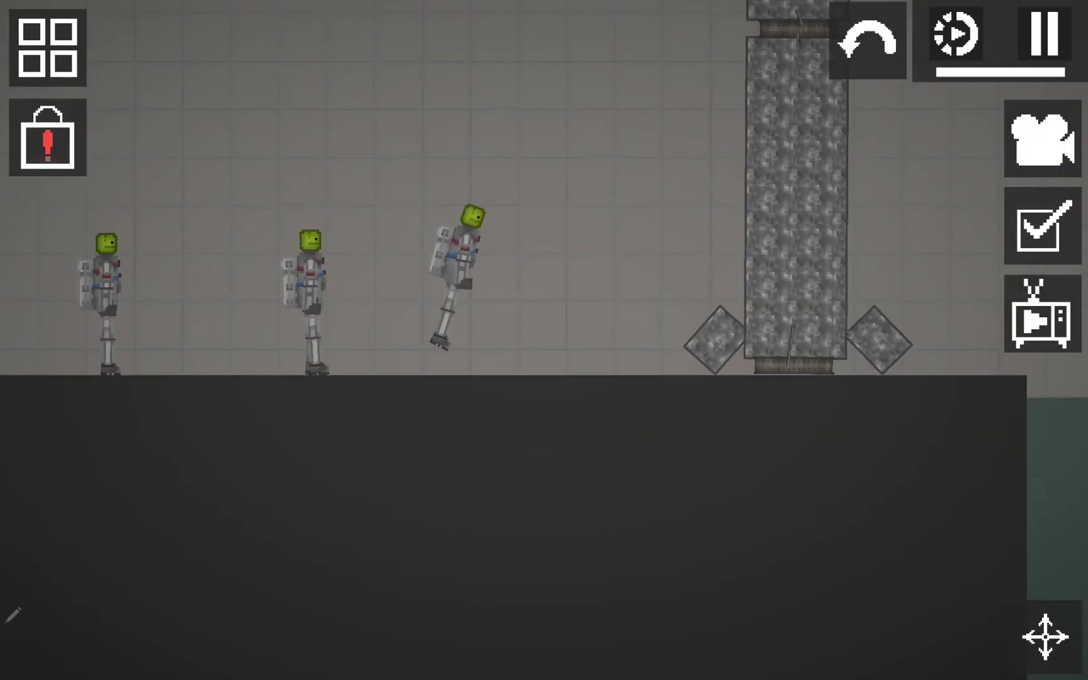
Step: Bring up the Armor category of the spawn menu and pan across the three androids
click(48, 46)
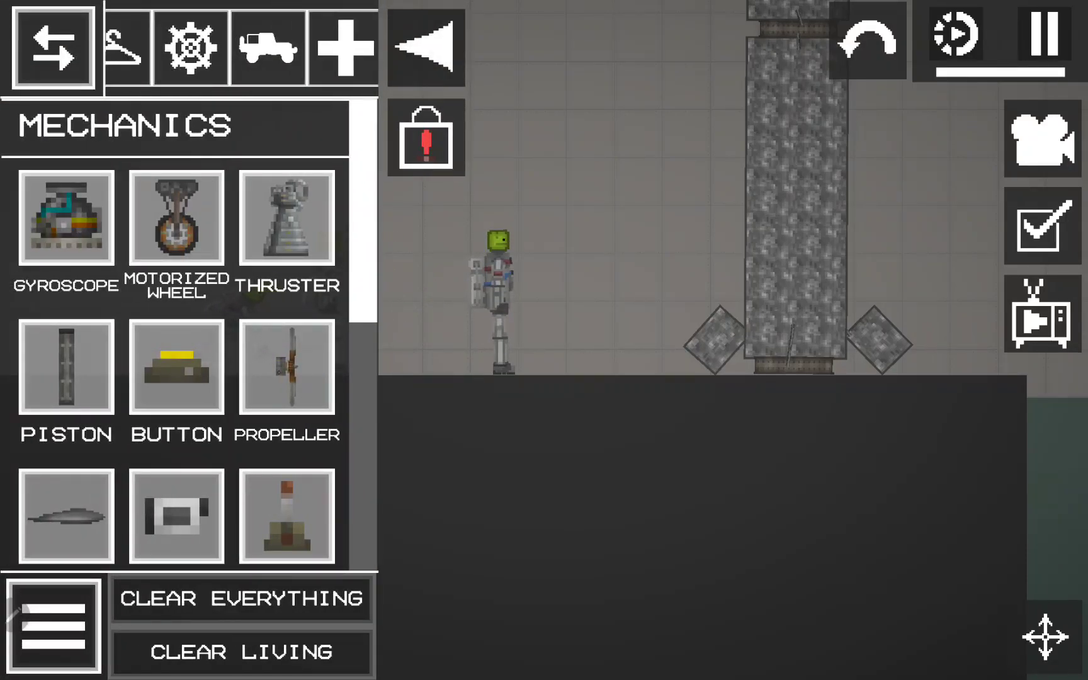
click(302, 47)
click(362, 47)
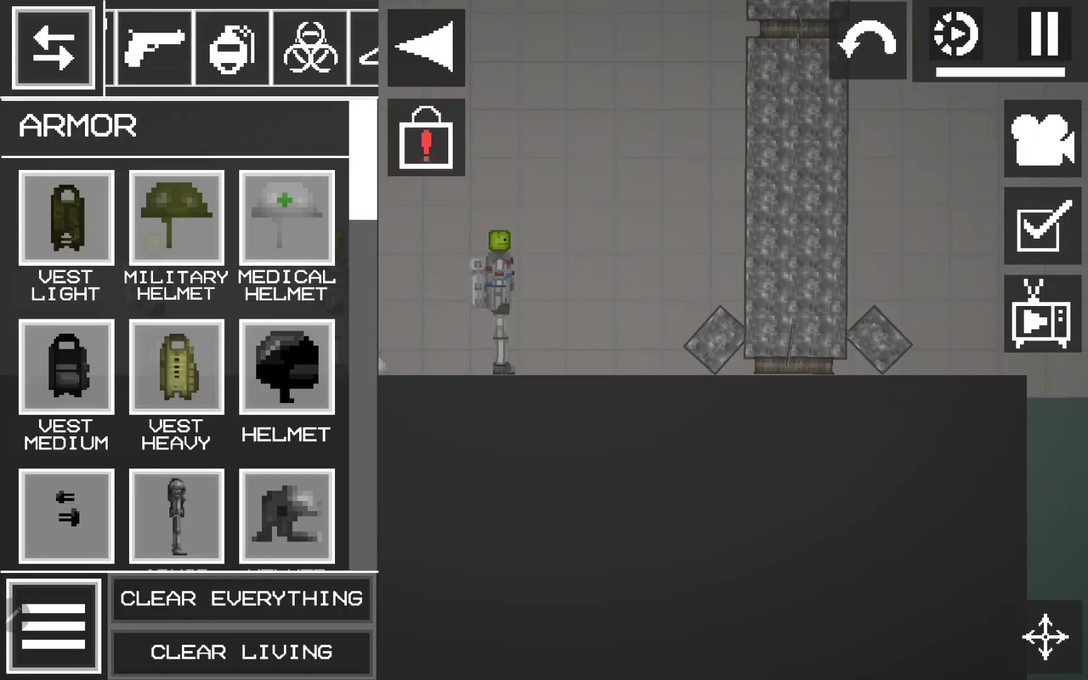
drag(595, 510, 721, 510)
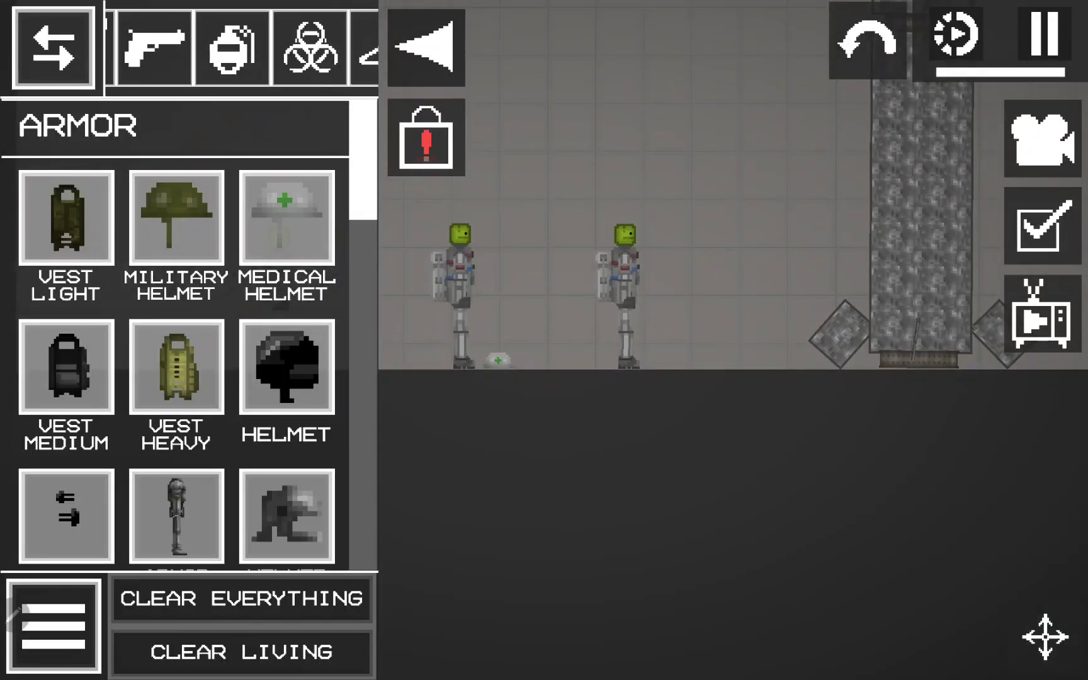
scroll(176, 340, down, 10)
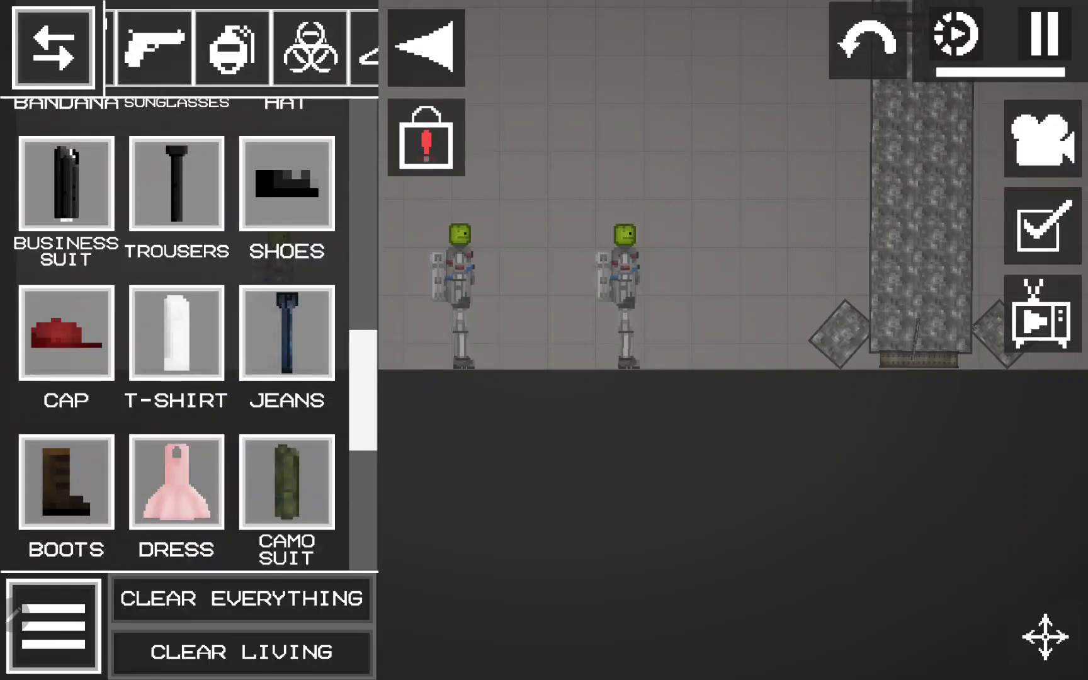
scroll(177, 340, down, 5)
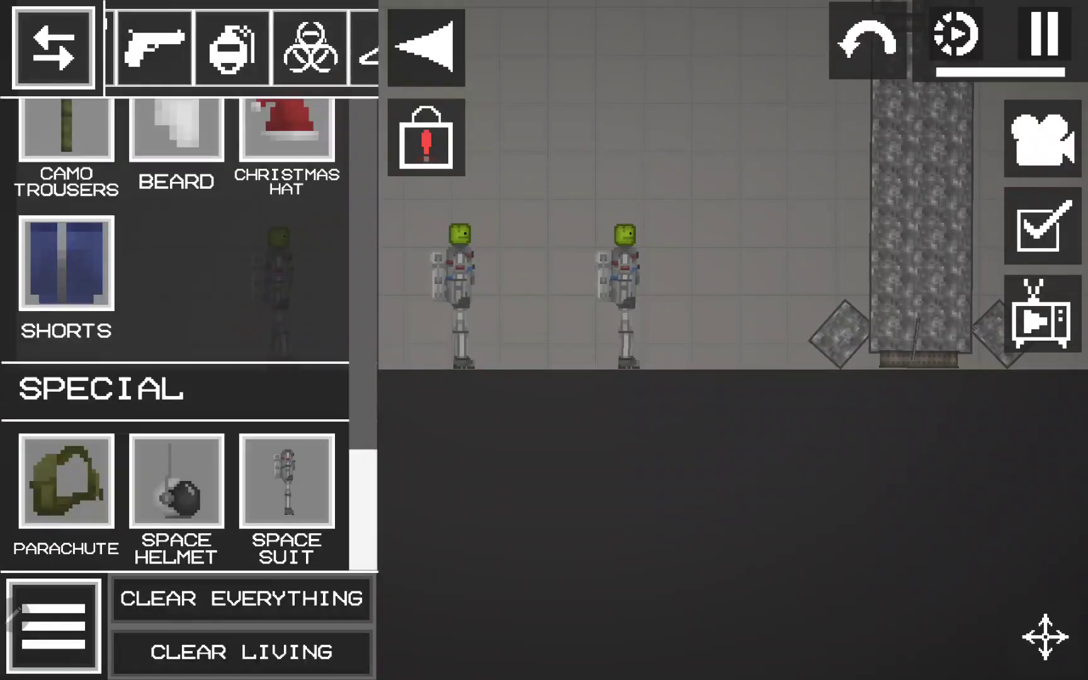
mouse_move(595, 510)
mouse_down()
mouse_move(813, 527)
mouse_move(719, 502)
mouse_up()
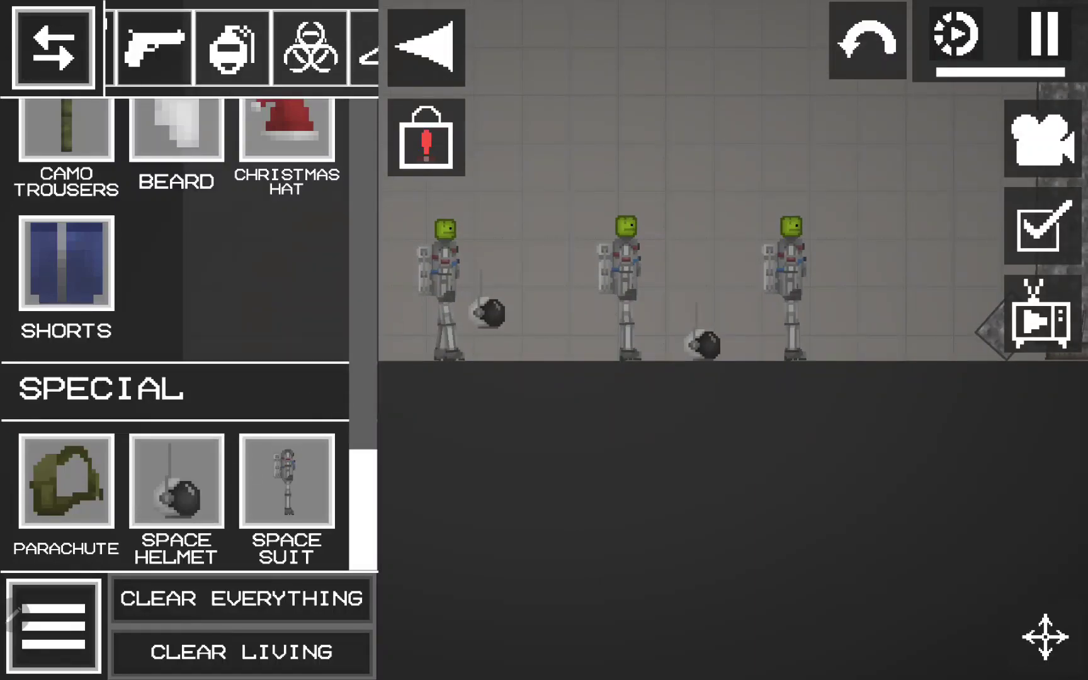
click(425, 47)
scroll(727, 256, up, 5)
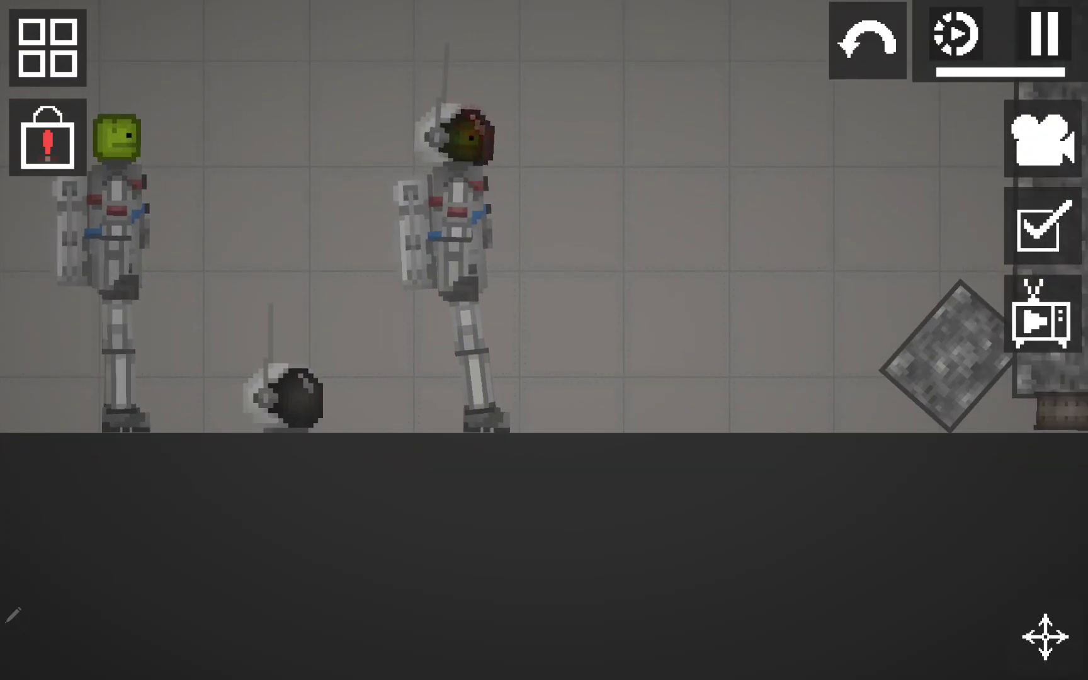
Step: Fit space helmets on the remaining androids, then pan back to the rocket base
mouse_move(510, 552)
mouse_down()
mouse_move(589, 627)
mouse_move(704, 669)
mouse_up()
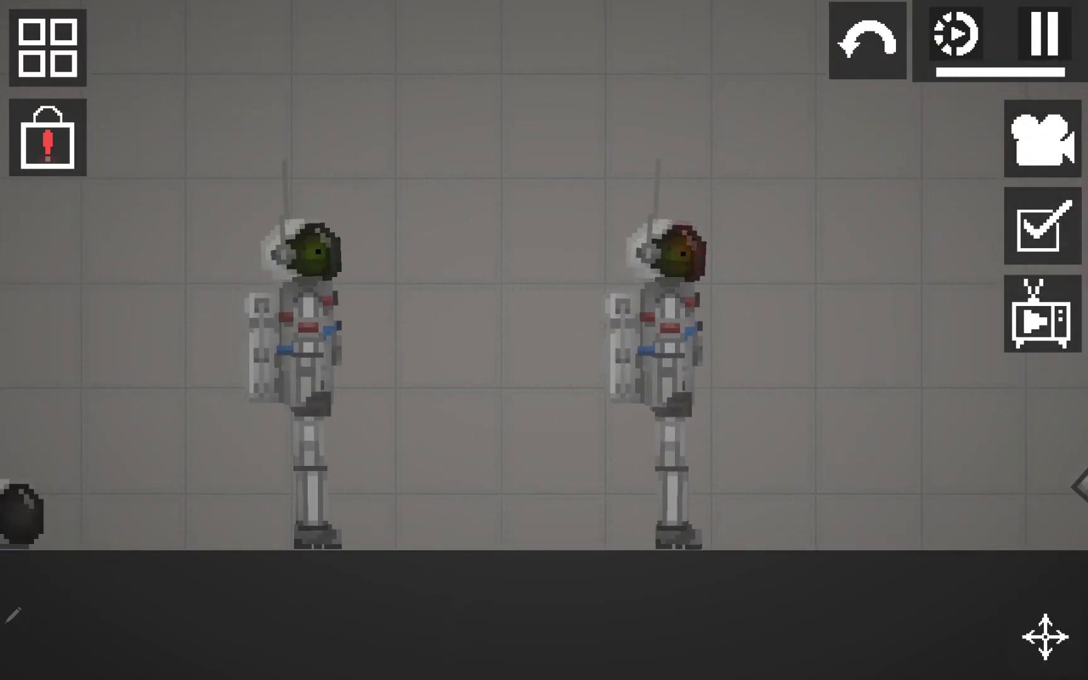
drag(511, 604, 824, 586)
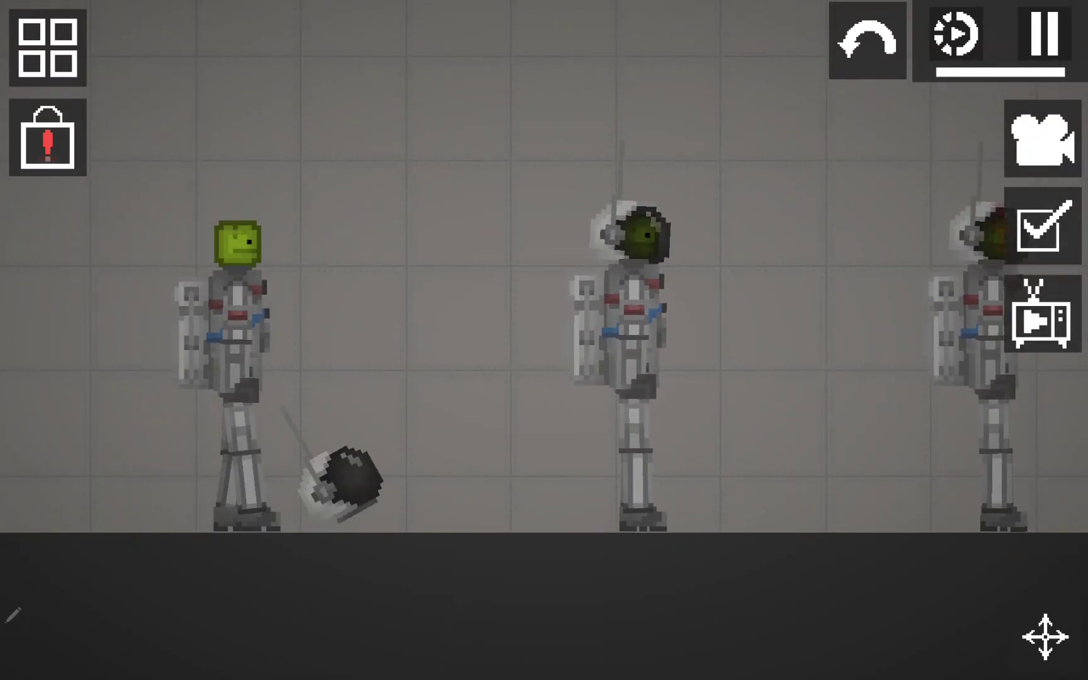
scroll(277, 66, down, 3)
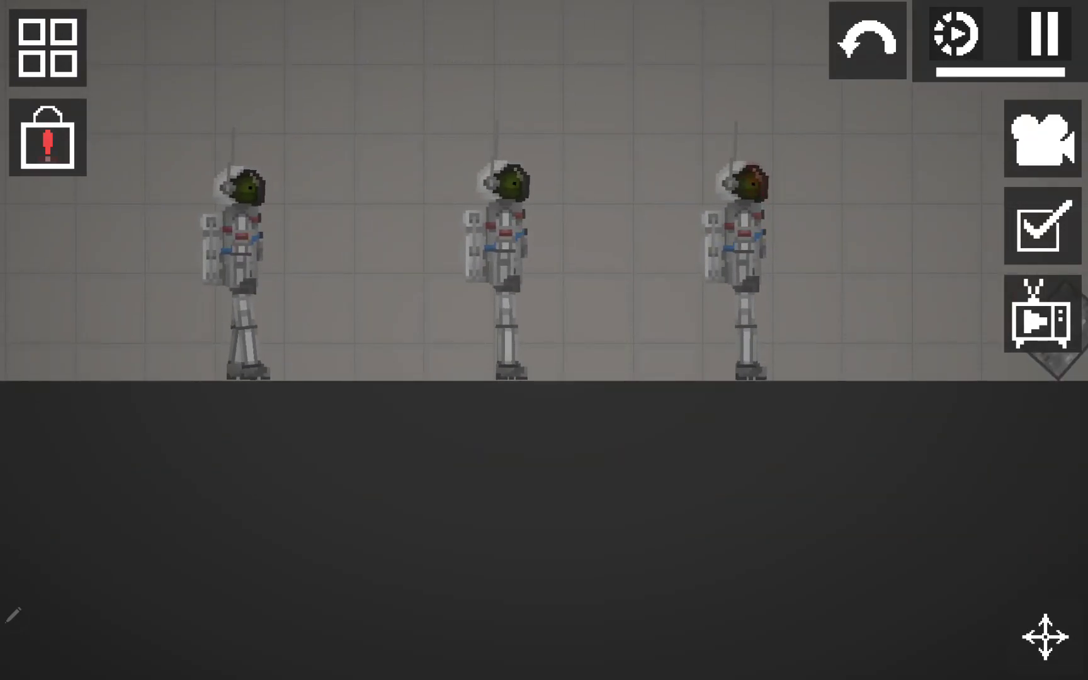
drag(595, 510, 472, 565)
mouse_move(544, 340)
mouse_down()
mouse_move(493, 330)
mouse_move(409, 389)
mouse_move(383, 444)
mouse_move(391, 387)
mouse_up()
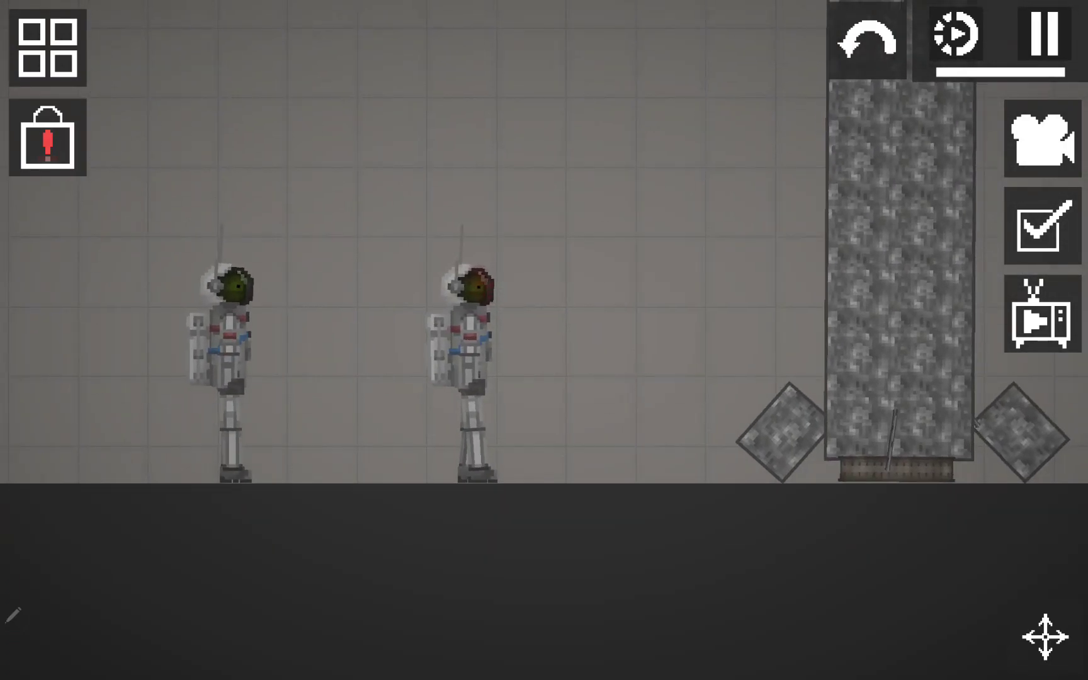
scroll(544, 340, down, 3)
scroll(544, 339, up, 4)
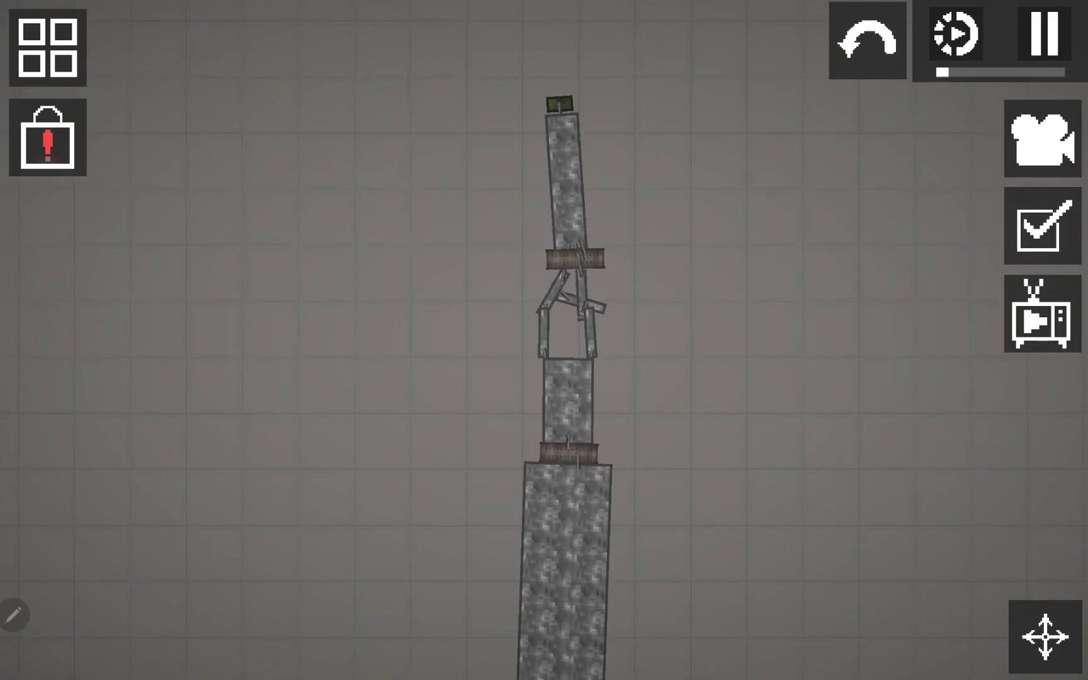
Step: Switch the backdrop to the starry outer-space background as the rocket climbs
click(1043, 313)
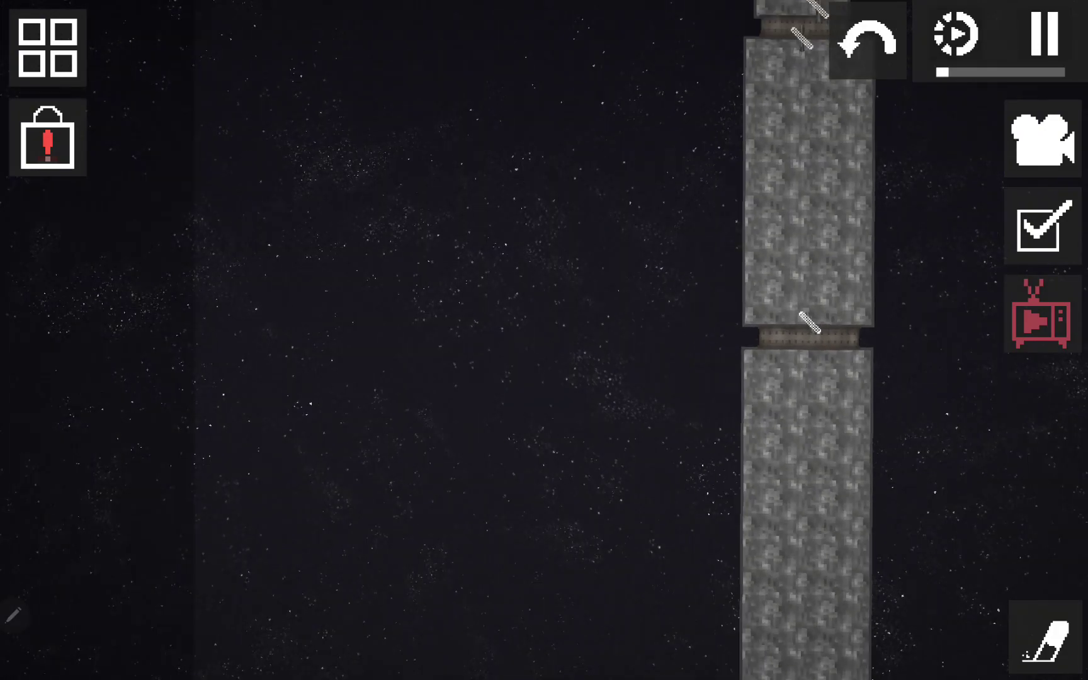
Step: Pick the Move tool from the bottom-right tool tray
click(1046, 637)
click(880, 553)
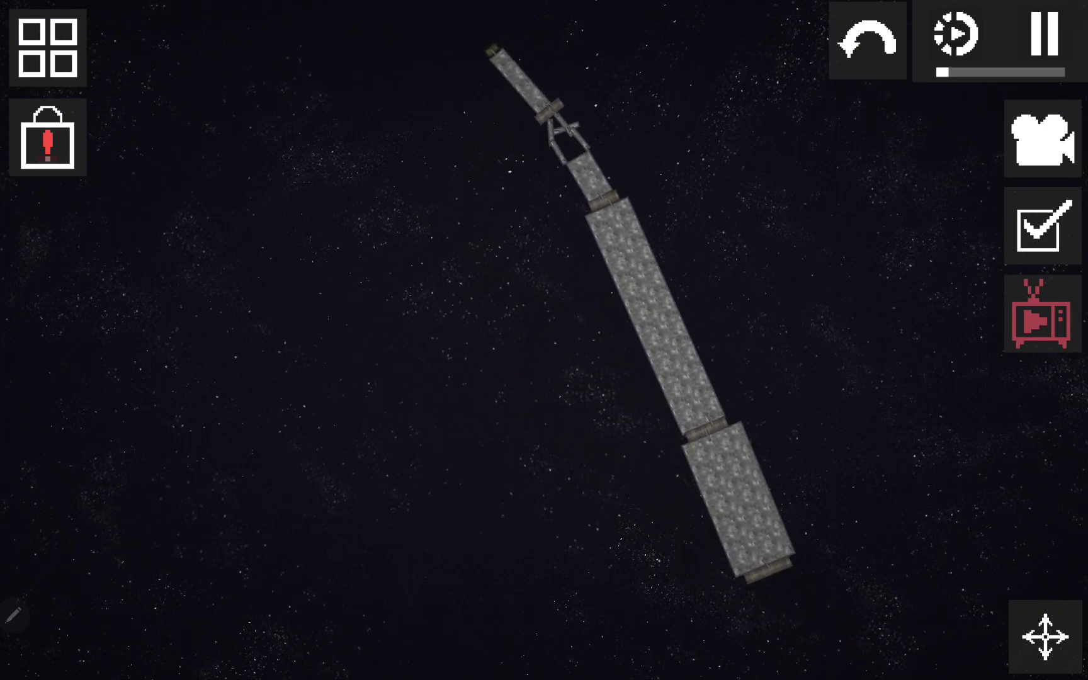
scroll(705, 429, up, 5)
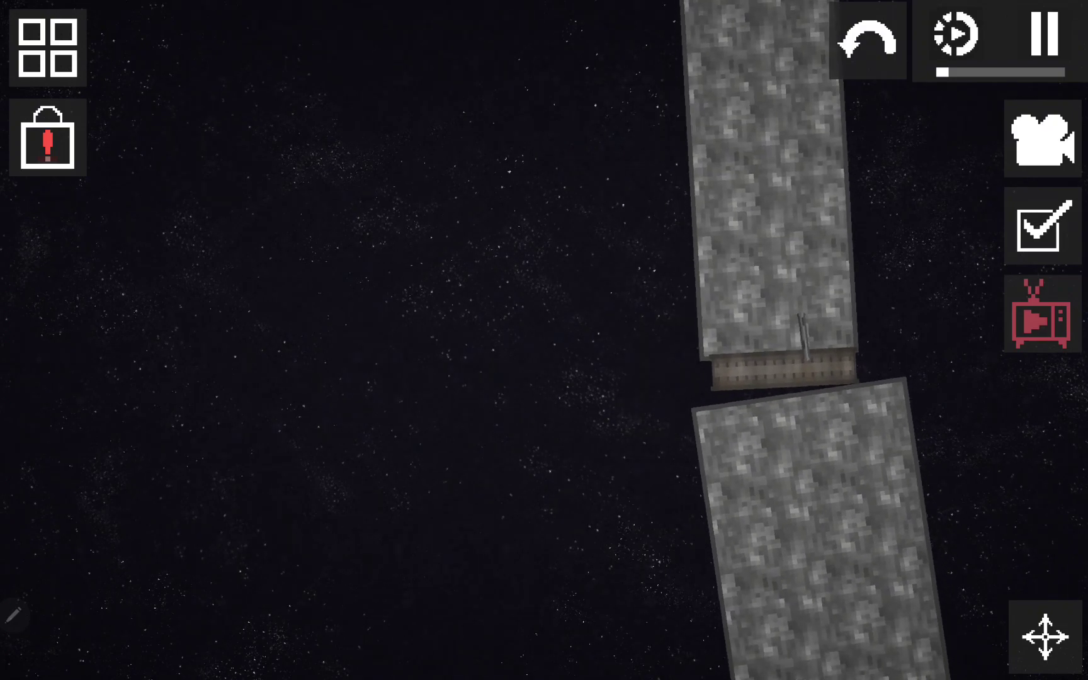
scroll(884, 357, down, 5)
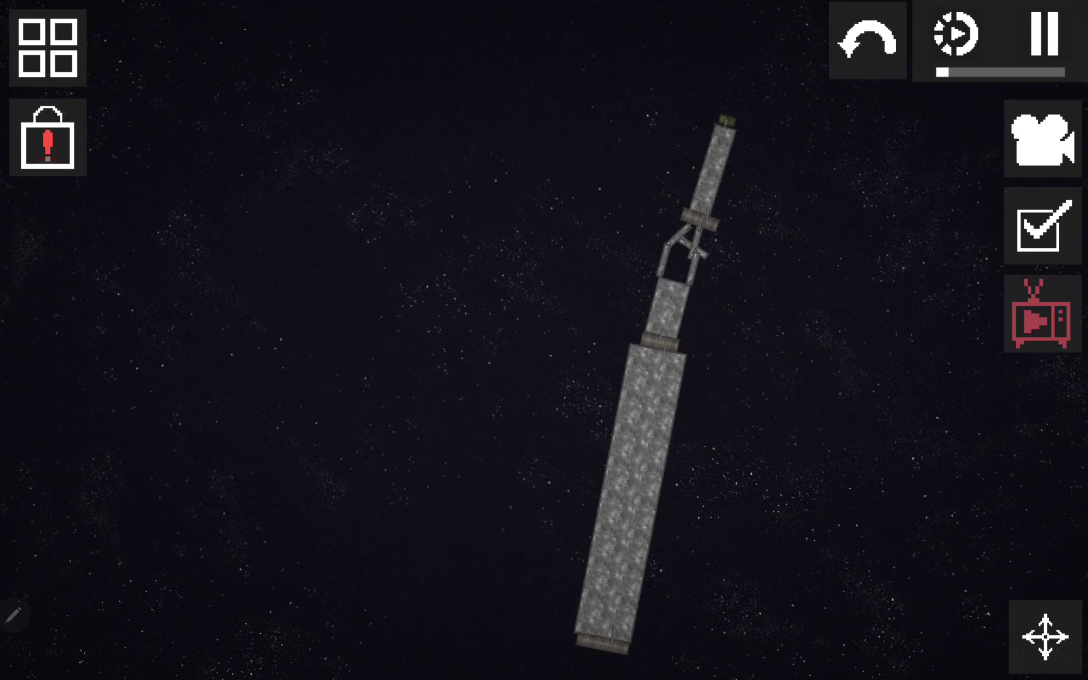
scroll(543, 382, up, 5)
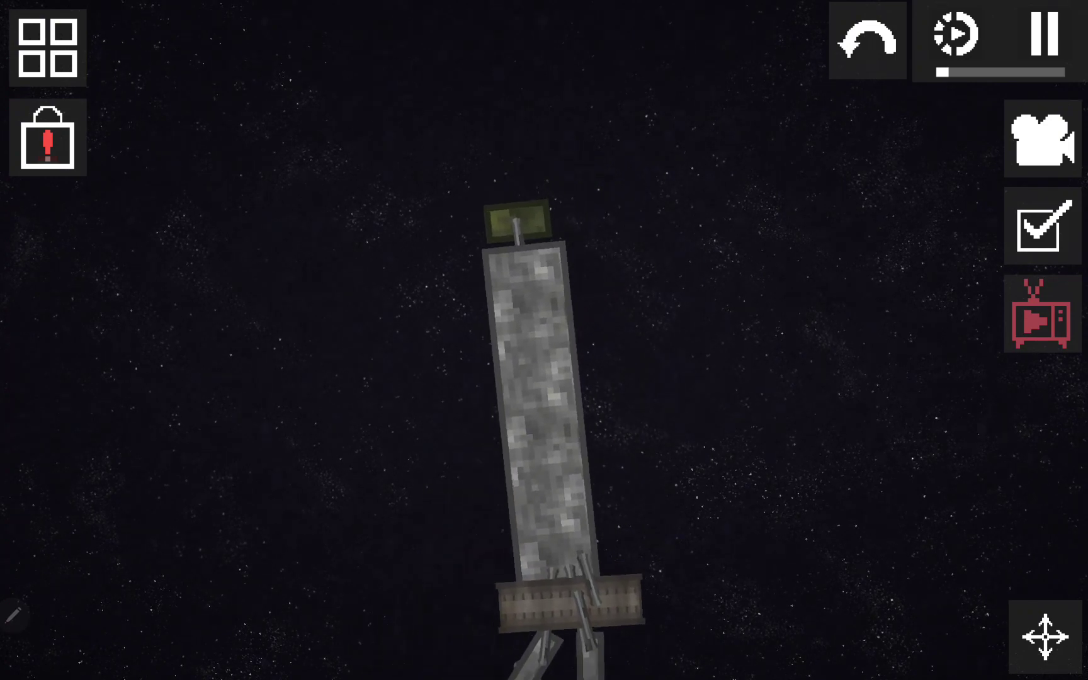
scroll(544, 383, down, 2)
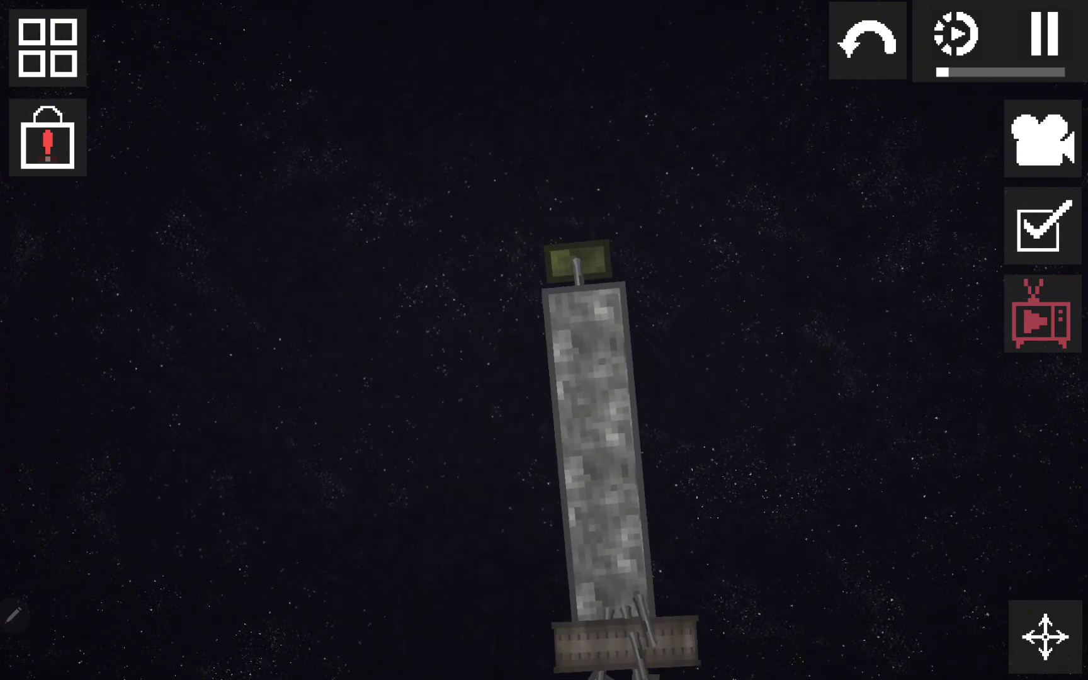
scroll(544, 382, down, 2)
scroll(545, 382, down, 3)
scroll(544, 383, down, 2)
scroll(544, 382, down, 2)
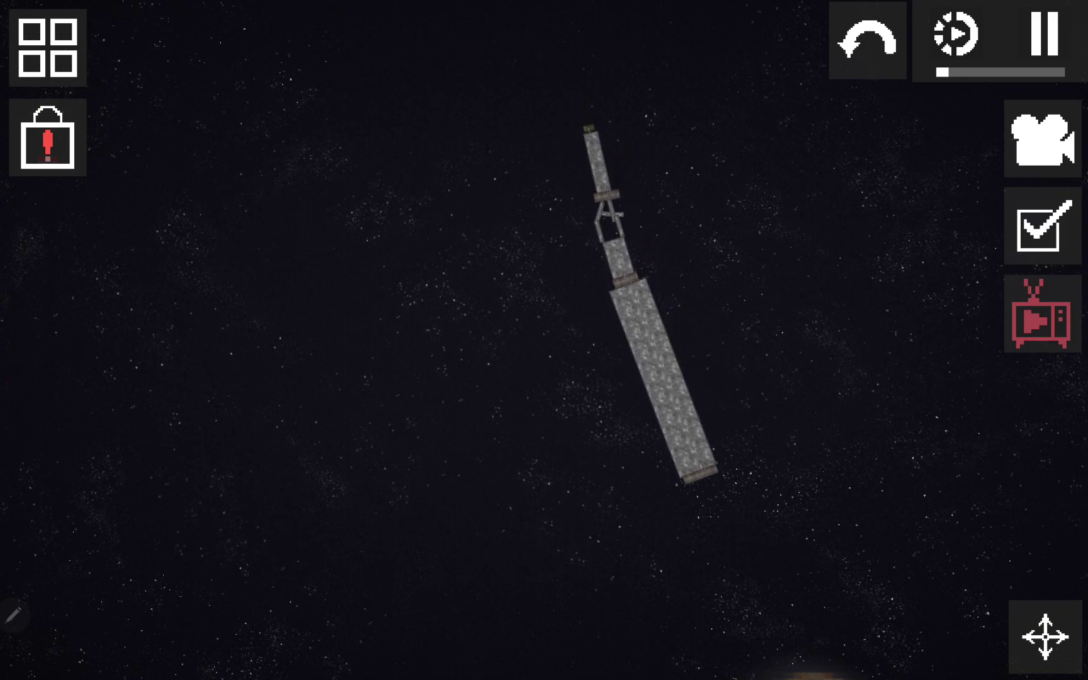
Step: Pan down to bring the brown moon into view ahead of the rocket
mouse_move(544, 510)
mouse_down()
mouse_move(544, 272)
mouse_move(544, 395)
mouse_up()
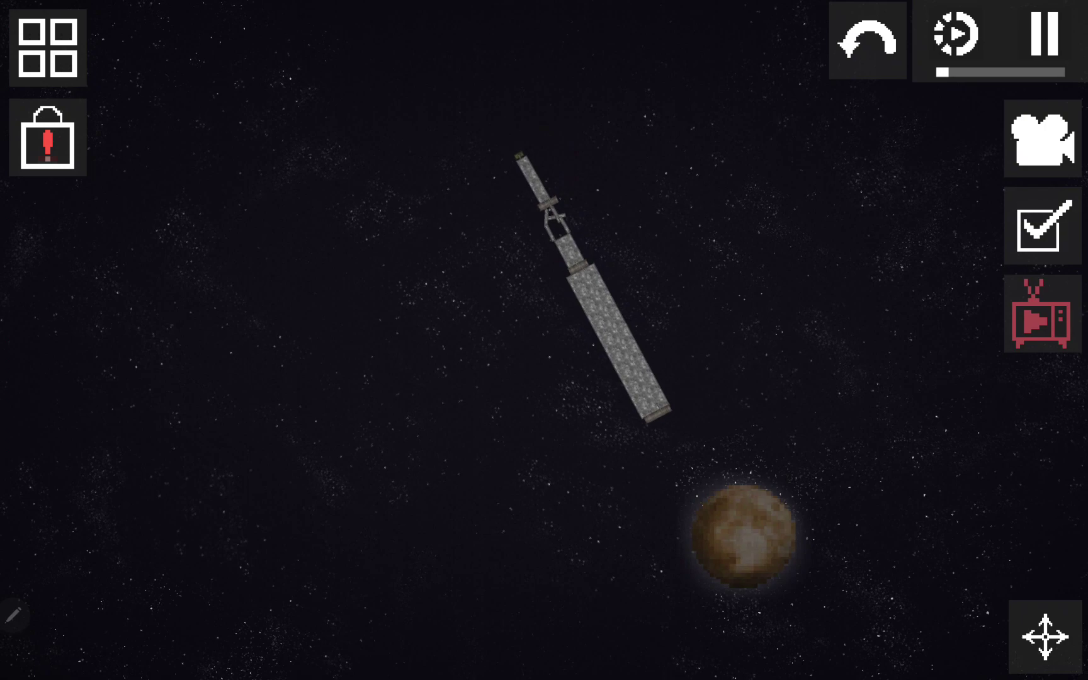
scroll(603, 340, up, 2)
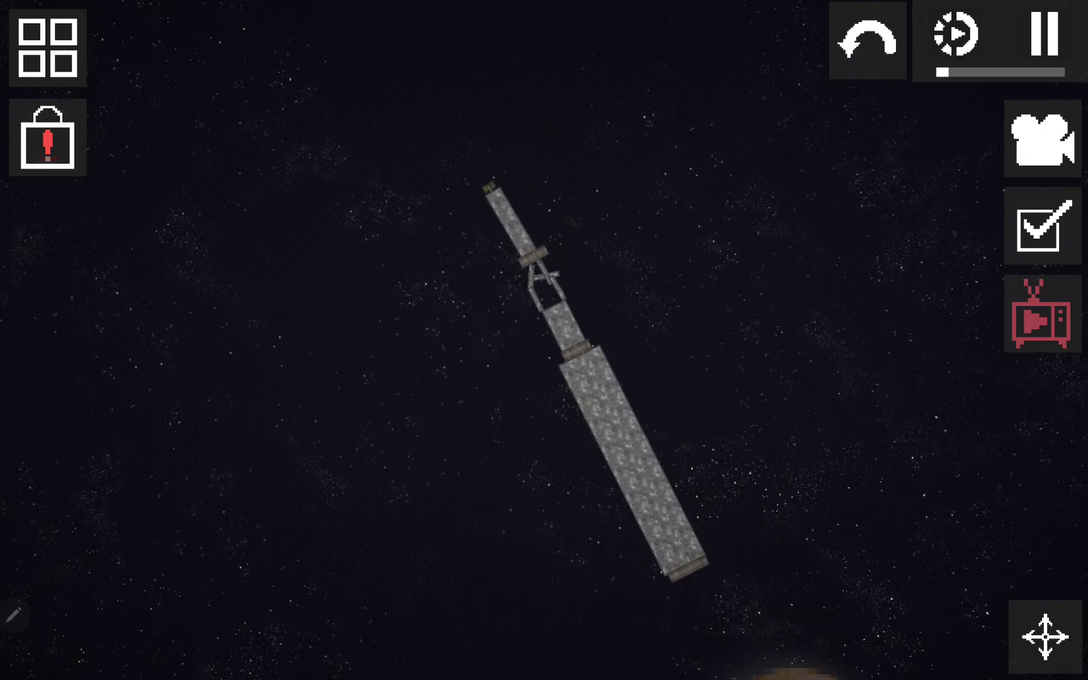
scroll(659, 517, up, 1)
scroll(659, 517, up, 2)
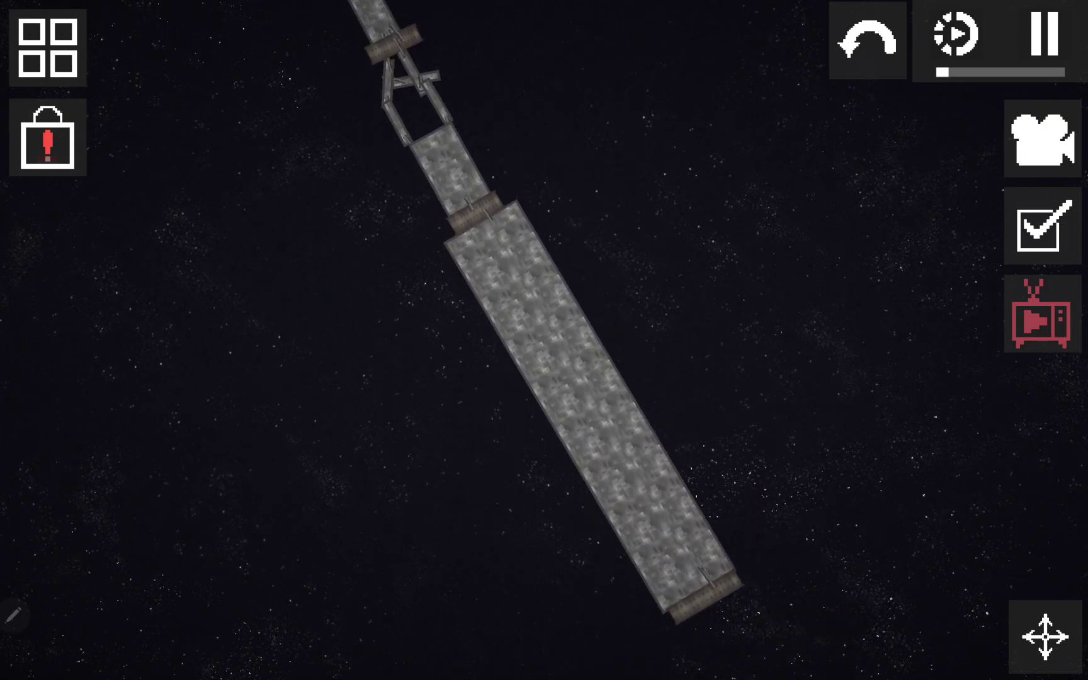
scroll(660, 517, up, 1)
Step: Cut the booster stage's joint with the eraser tool, then return to the Move tool
click(1046, 638)
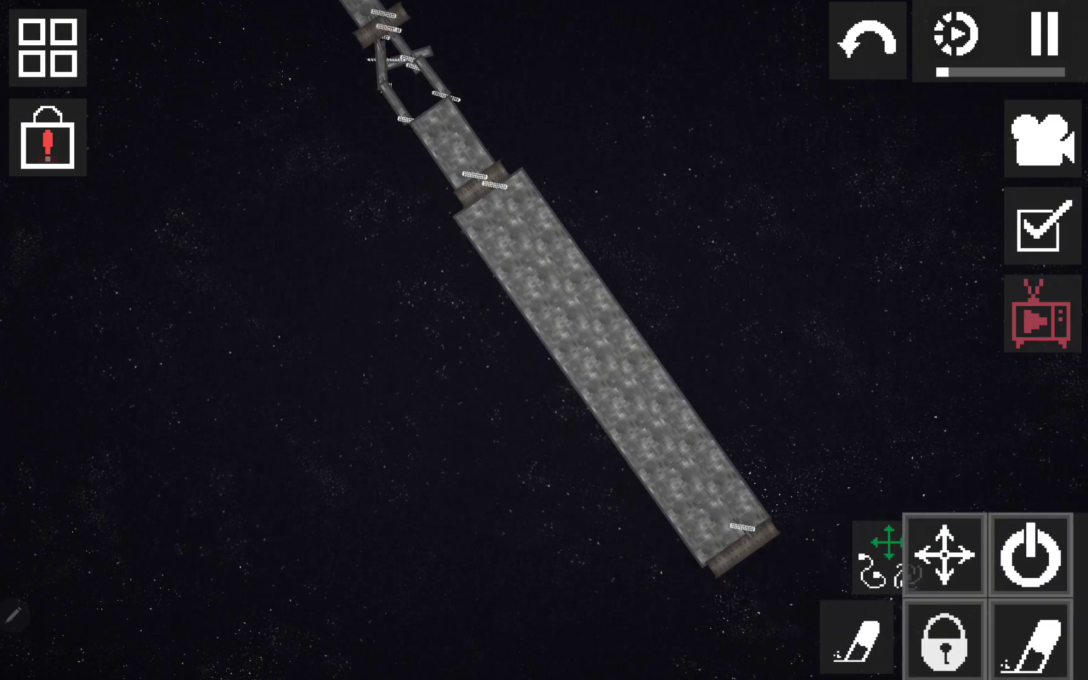
click(1030, 636)
scroll(544, 226, up, 2)
scroll(544, 225, up, 2)
scroll(544, 225, up, 2)
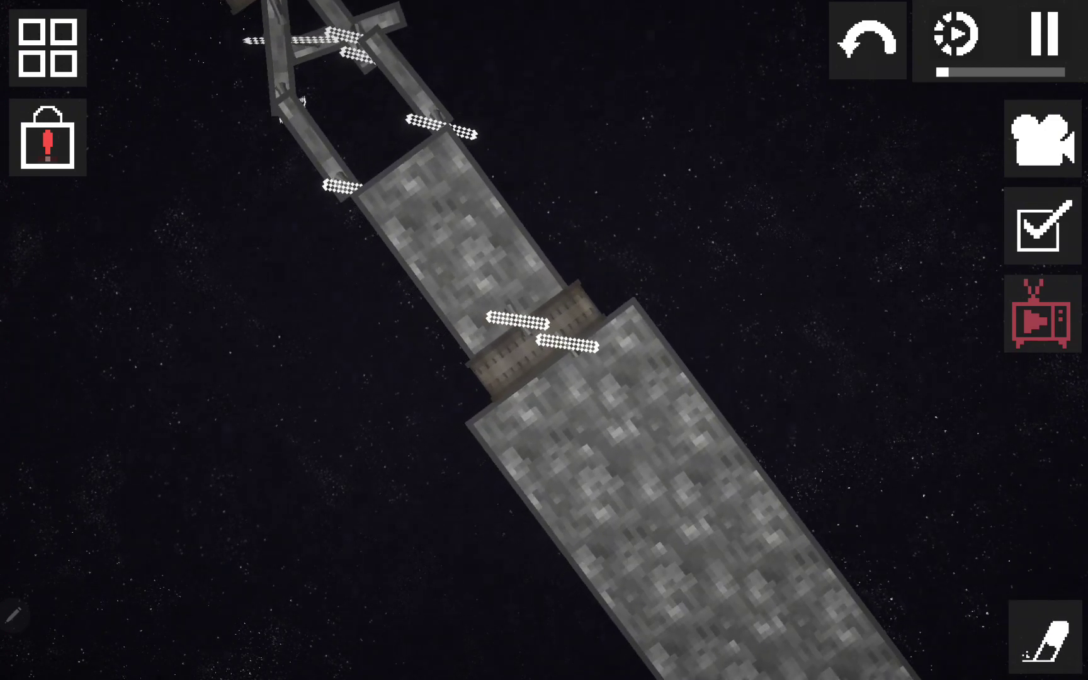
scroll(544, 225, up, 2)
click(1046, 638)
scroll(544, 340, down, 1)
click(880, 556)
scroll(544, 340, down, 3)
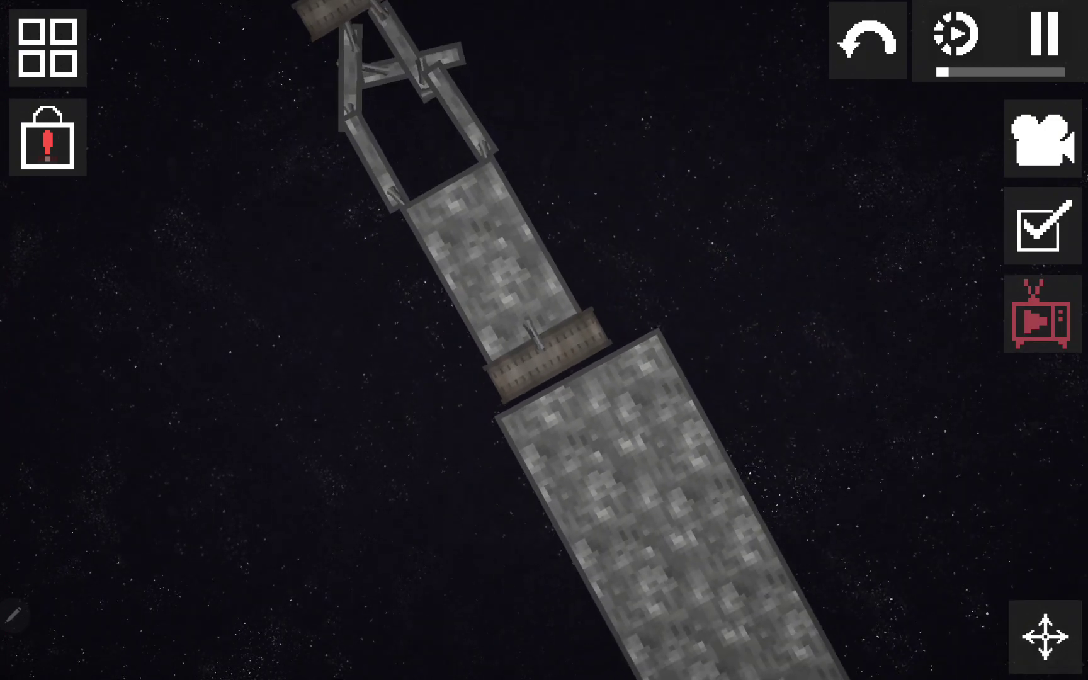
scroll(544, 340, down, 5)
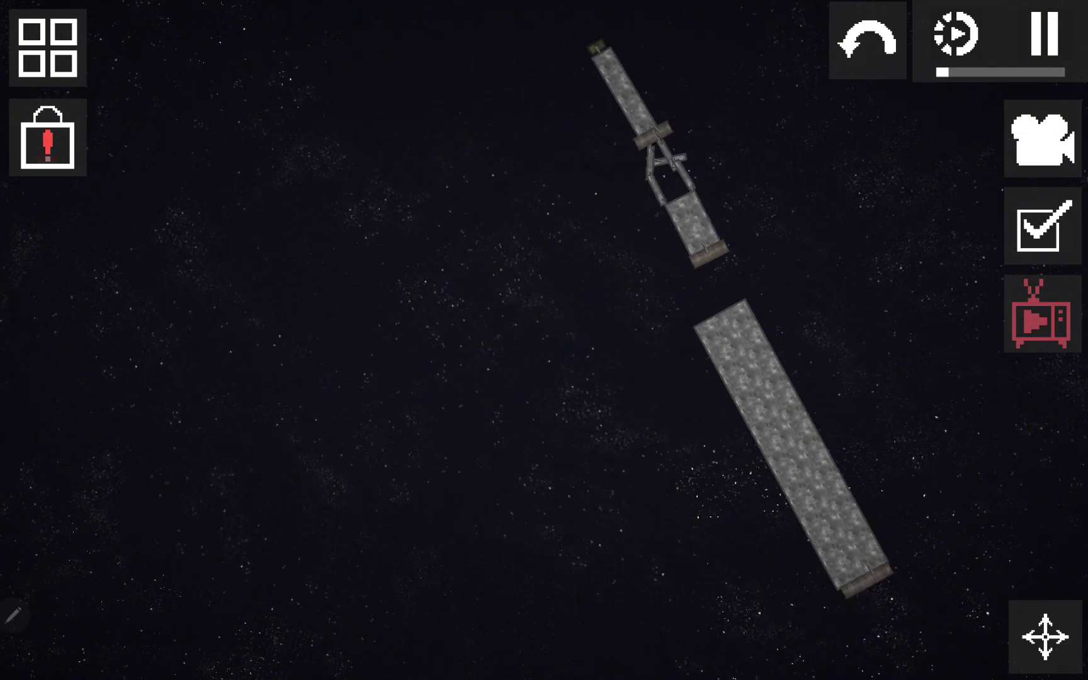
scroll(544, 340, down, 1)
scroll(543, 340, up, 4)
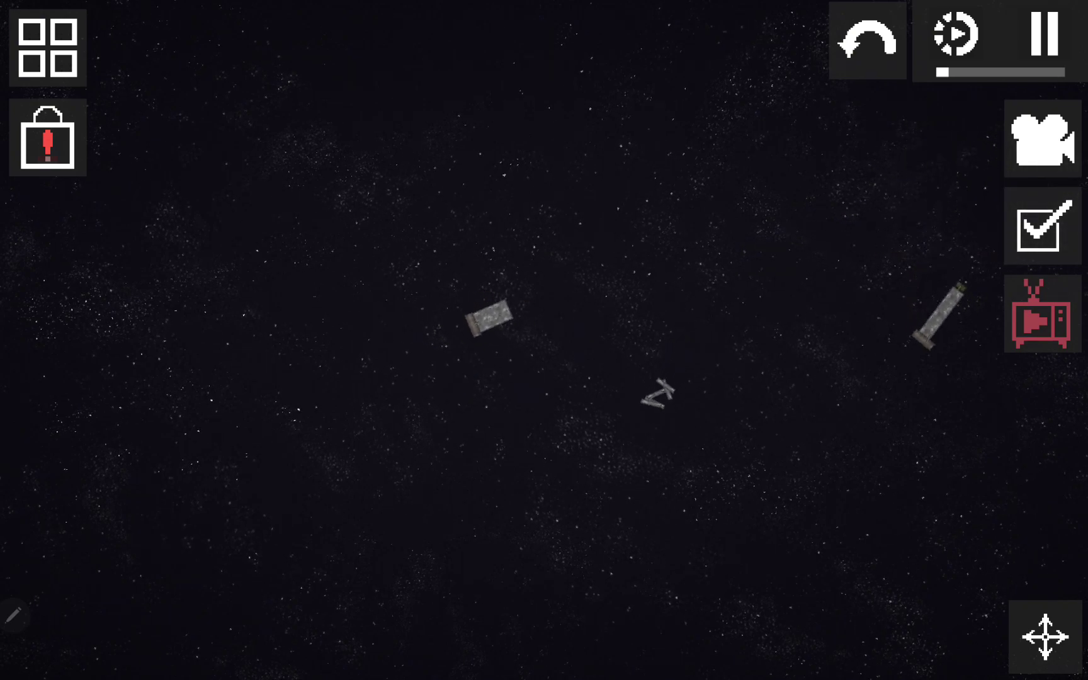
scroll(615, 344, up, 2)
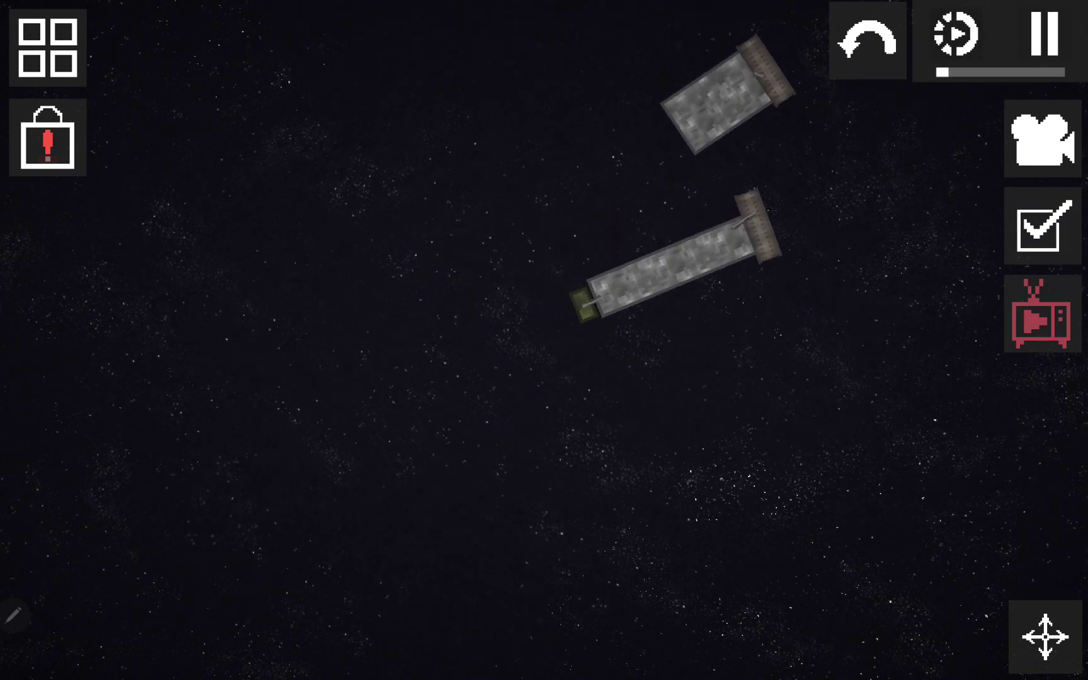
Step: Pause and resume the simulation while the capsule drifts down to the moon
key(space)
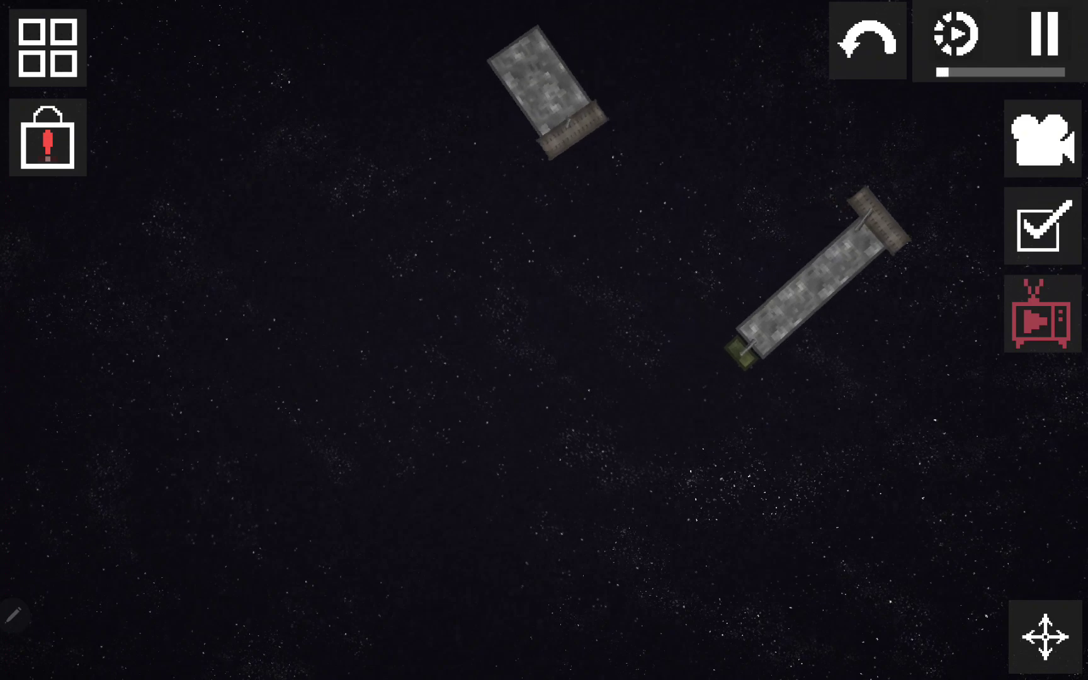
click(1045, 34)
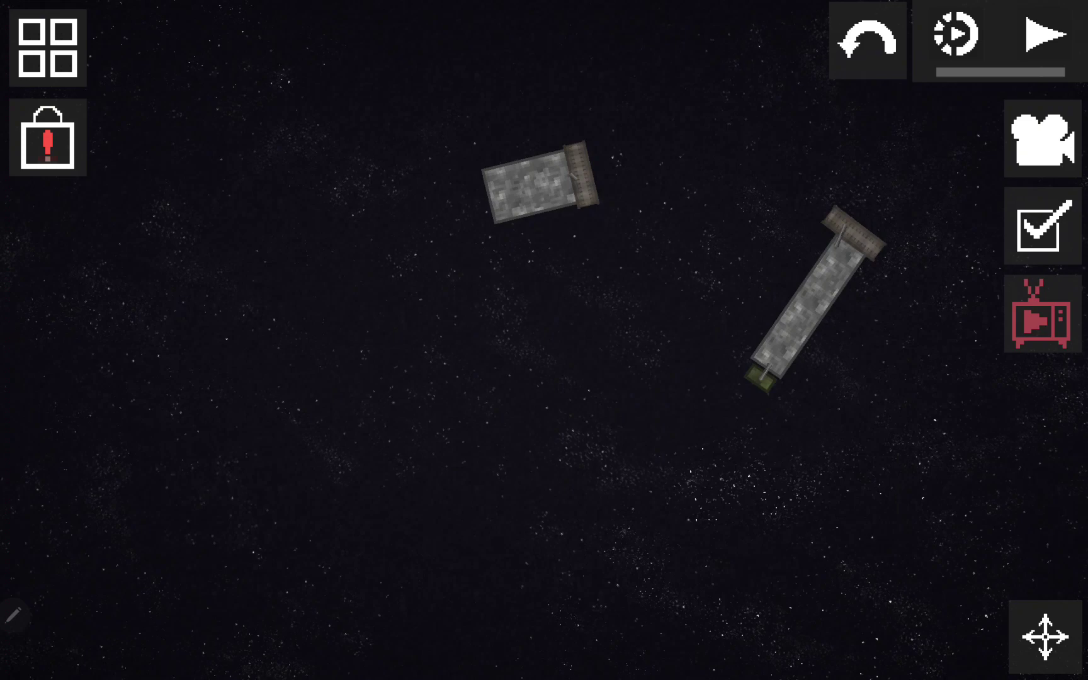
click(1044, 34)
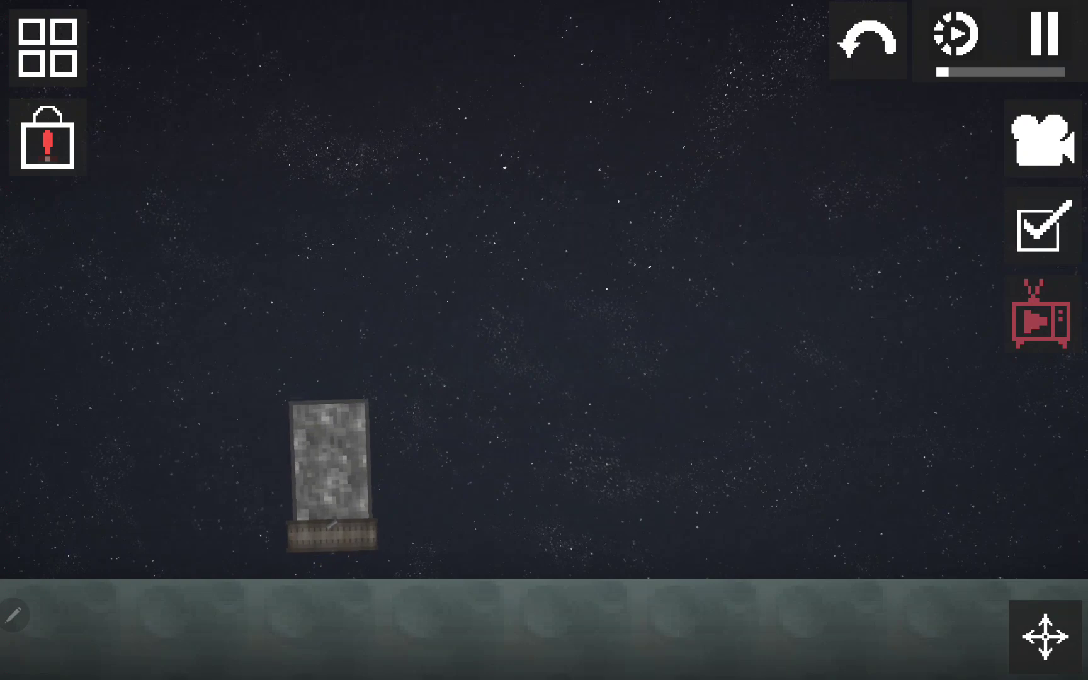
Step: Spawn three astronauts and spread them and the capsule across the lunar ground
click(48, 47)
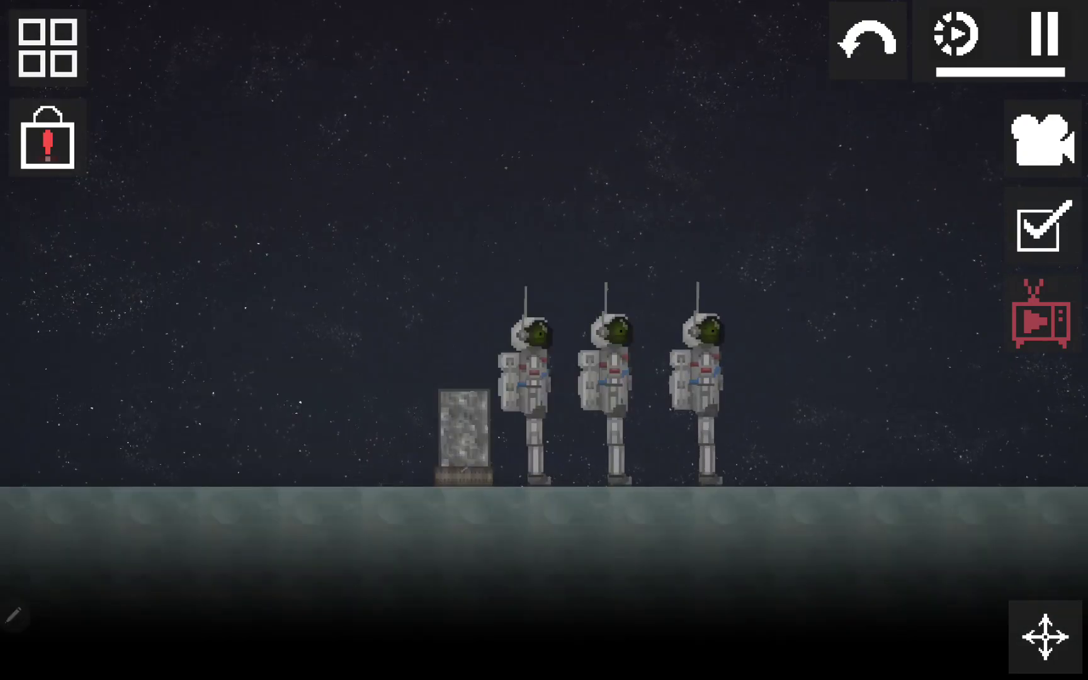
scroll(486, 528, up, 5)
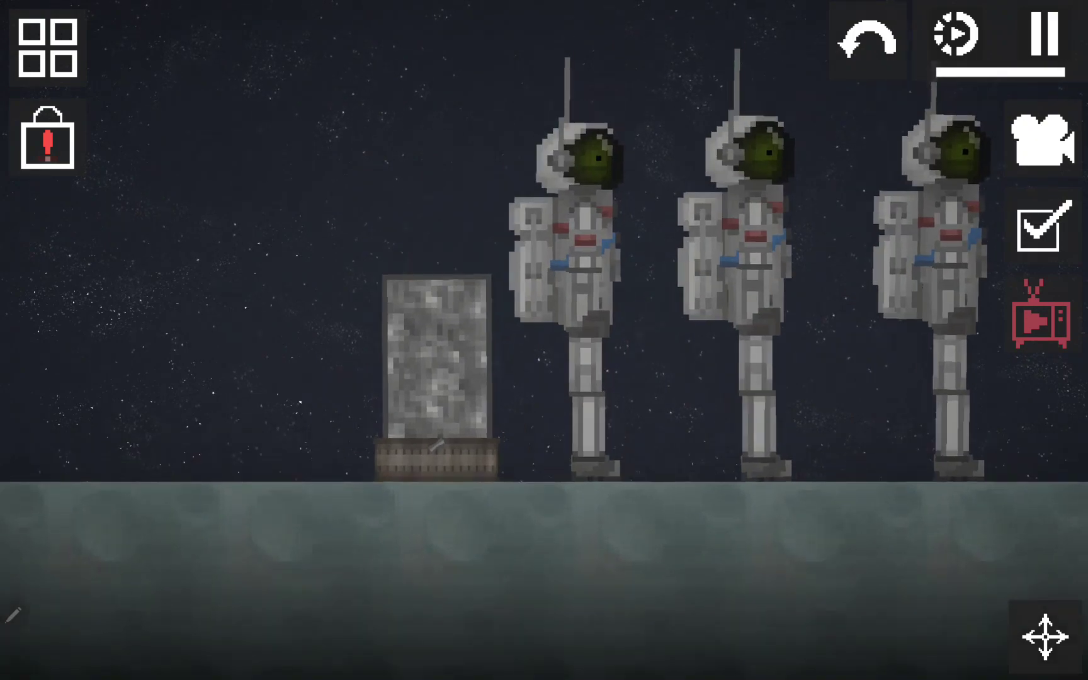
mouse_move(437, 365)
mouse_down()
mouse_move(272, 357)
mouse_move(219, 417)
mouse_move(195, 331)
mouse_move(255, 332)
mouse_move(318, 289)
mouse_up()
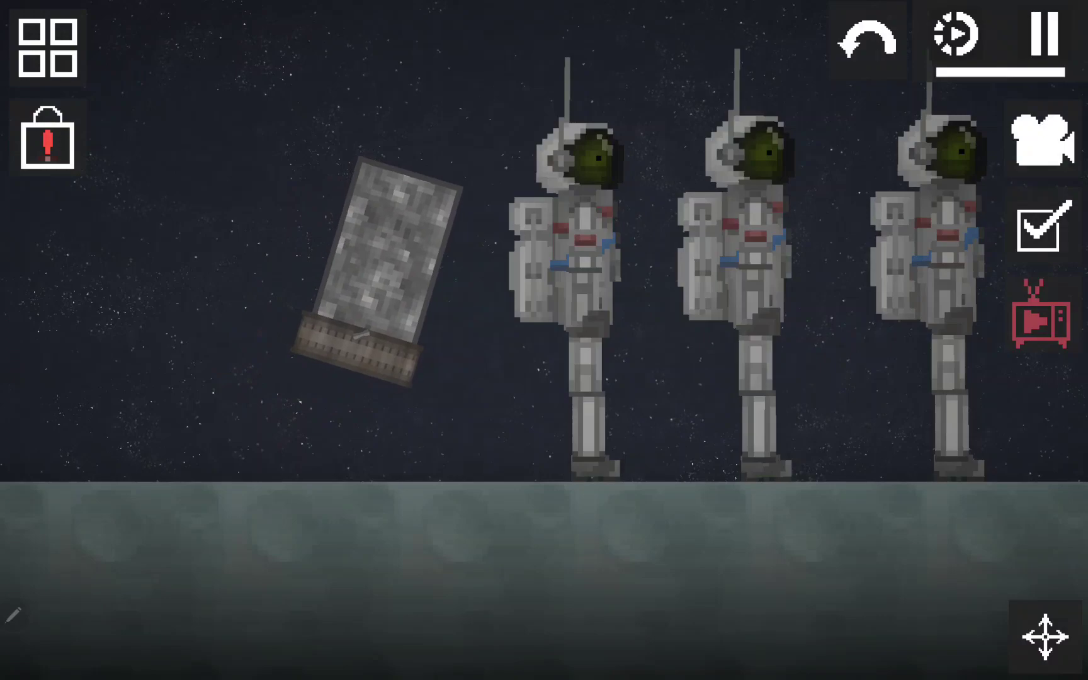
scroll(545, 340, down, 2)
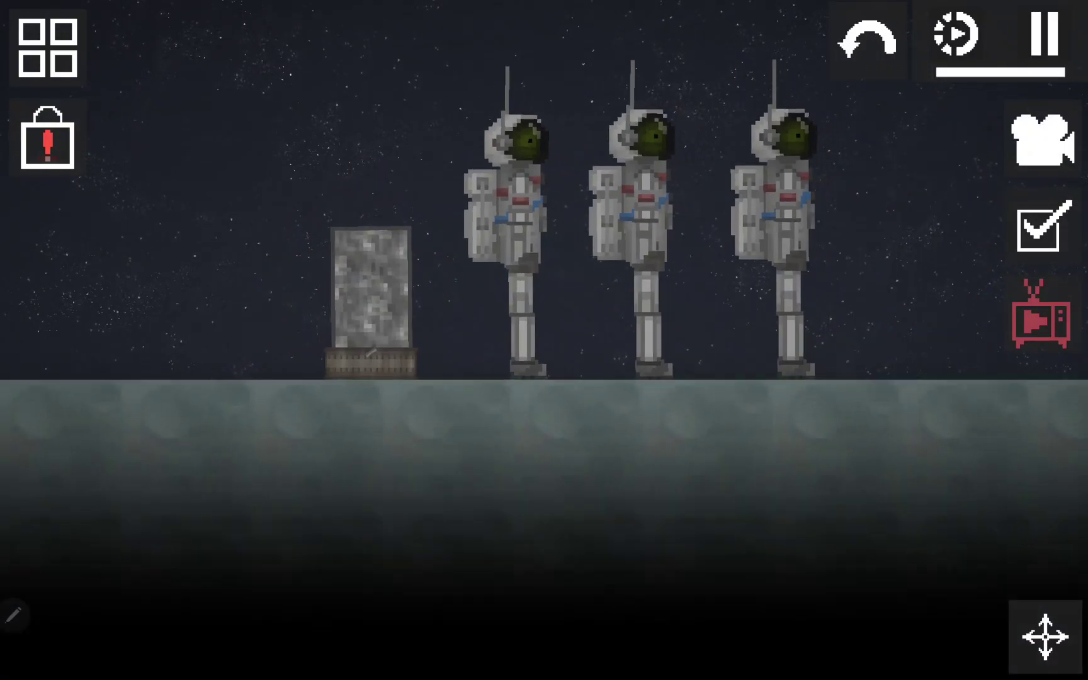
scroll(544, 340, down, 1)
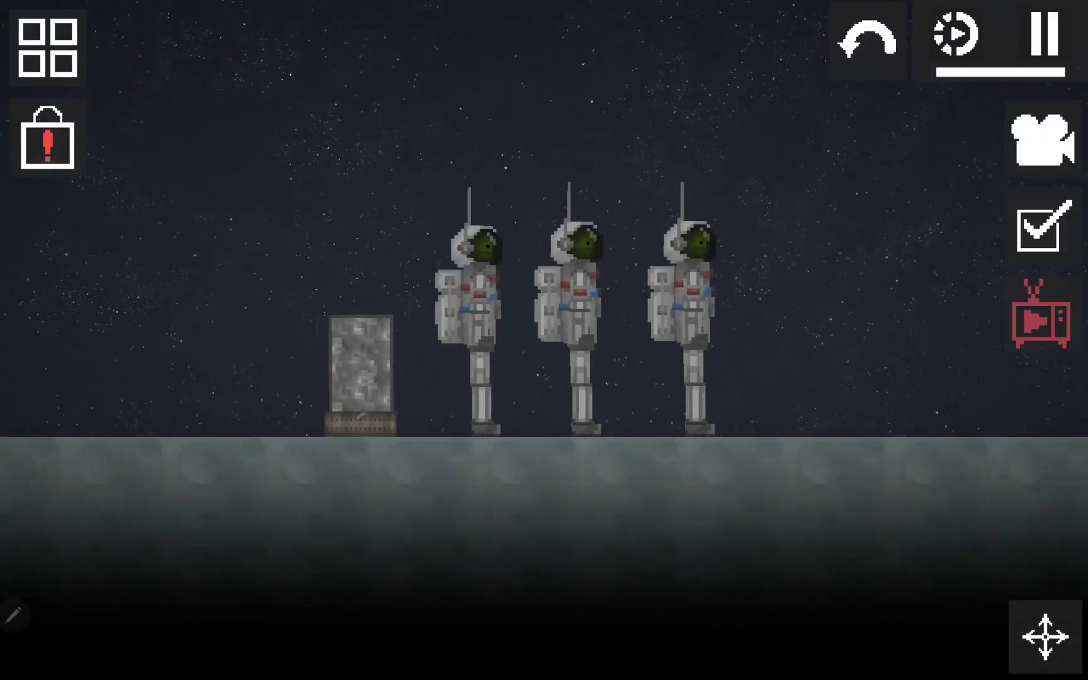
drag(680, 255, 505, 399)
scroll(544, 341, up, 1)
mouse_move(608, 357)
mouse_down()
mouse_move(635, 303)
mouse_move(652, 295)
mouse_move(735, 318)
mouse_move(777, 289)
mouse_move(856, 297)
mouse_move(913, 272)
mouse_up()
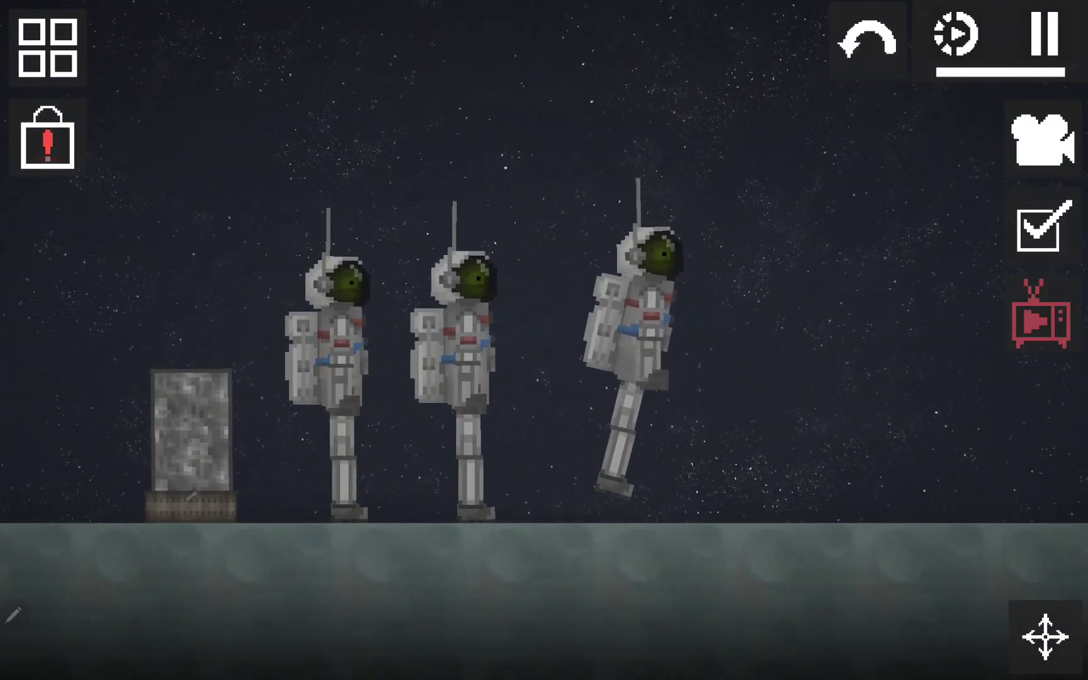
scroll(545, 340, down, 1)
scroll(544, 340, up, 2)
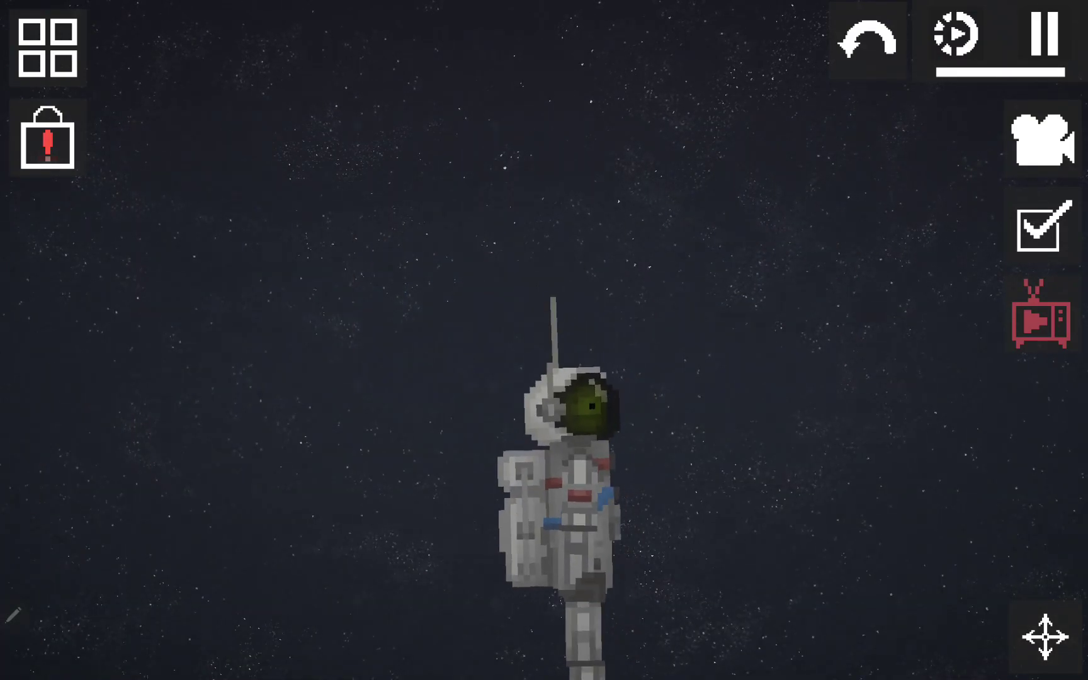
scroll(544, 340, down, 1)
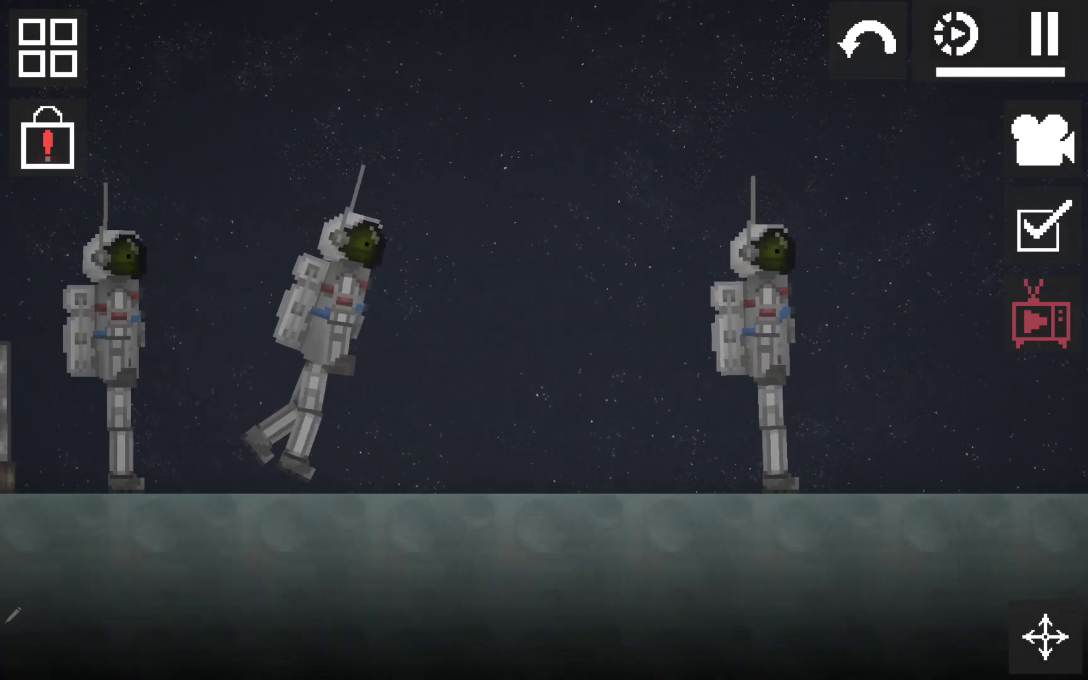
drag(111, 331, 191, 314)
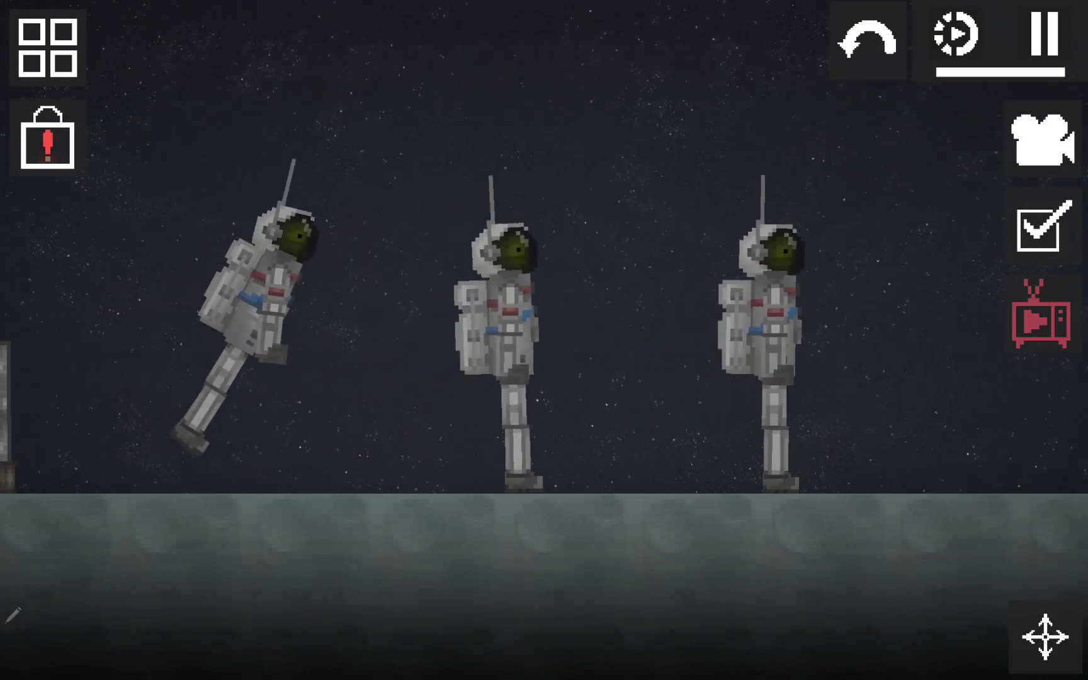
mouse_move(762, 323)
mouse_down()
mouse_move(806, 310)
mouse_move(697, 306)
mouse_up()
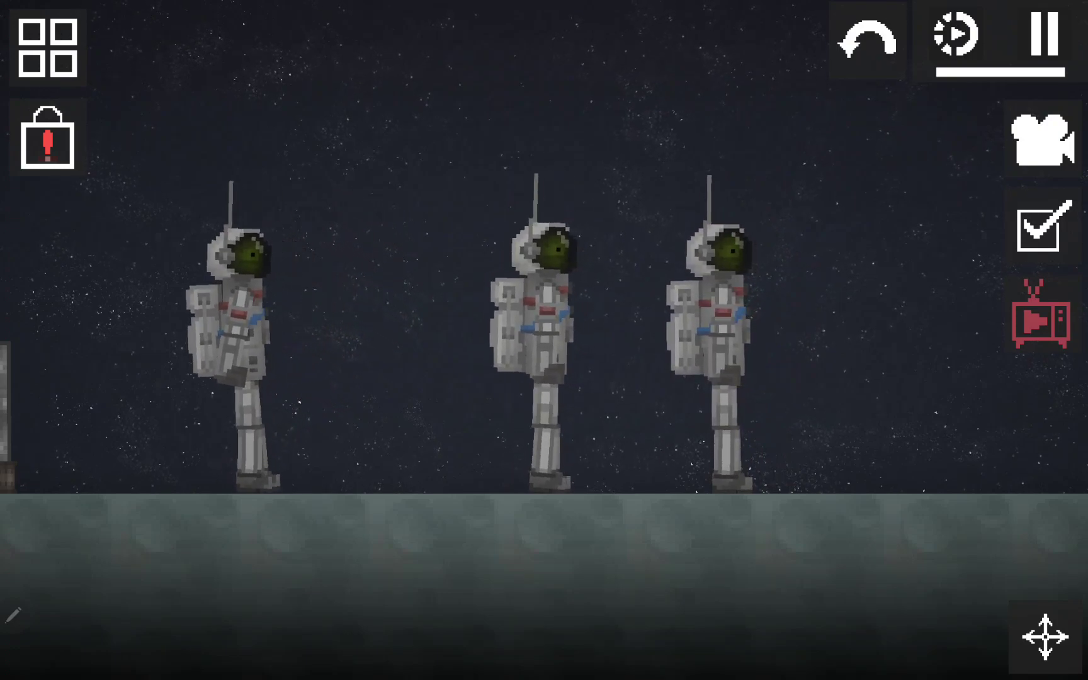
Step: Spawn a flag from the item catalogue and move the left astronaut beside the others
click(47, 47)
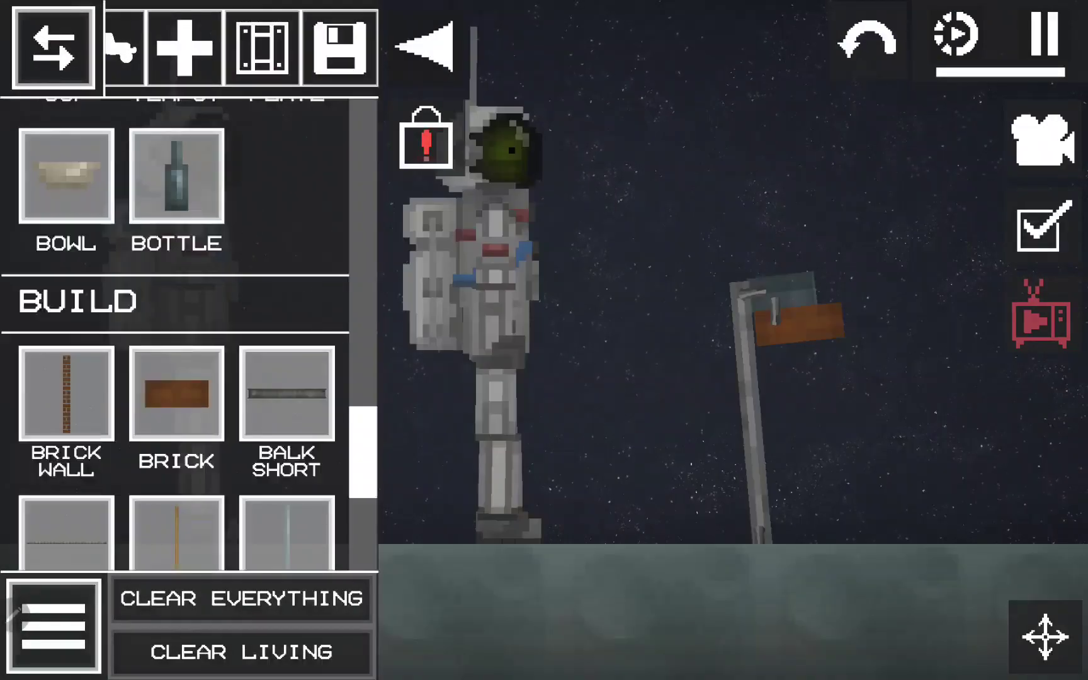
scroll(174, 340, up, 5)
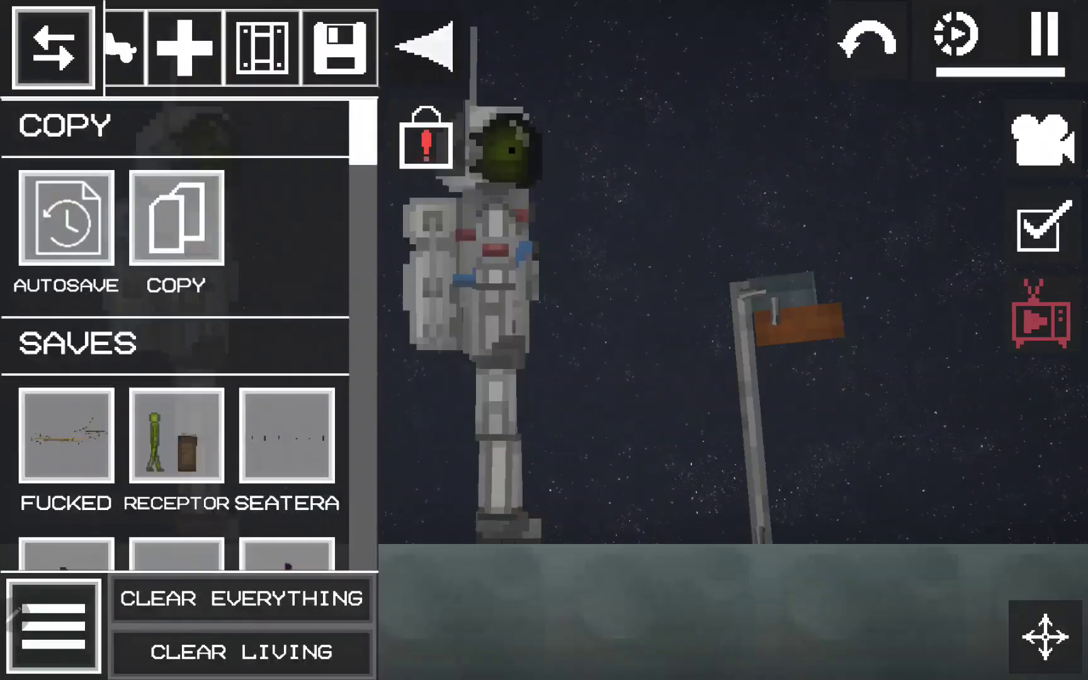
click(47, 47)
drag(489, 238, 544, 162)
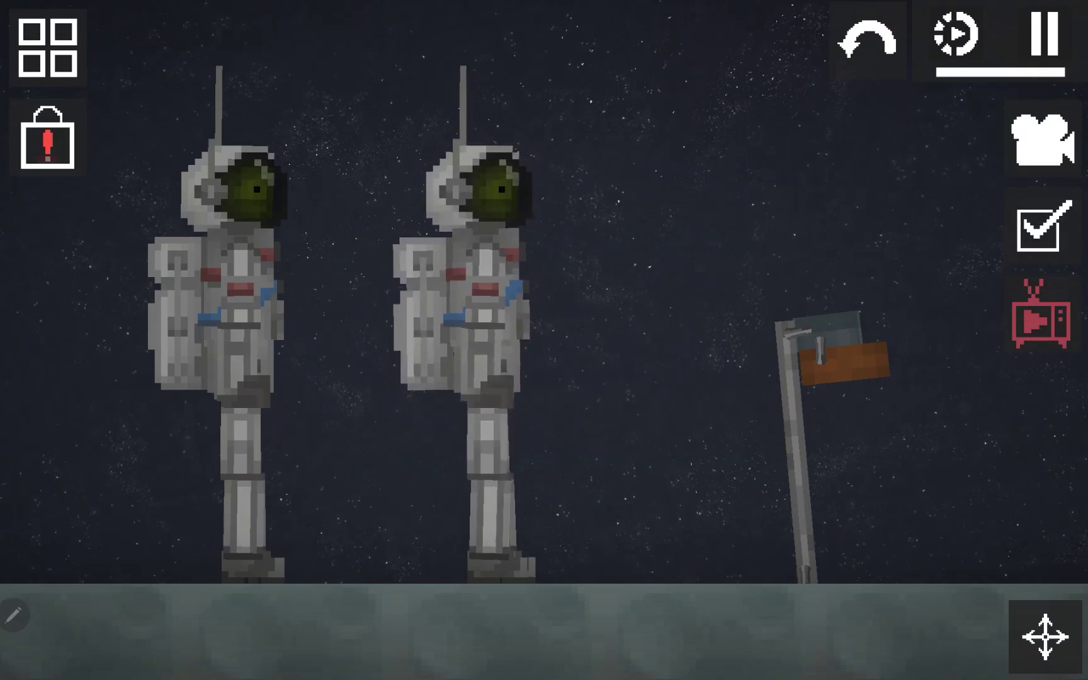
mouse_move(229, 280)
mouse_down()
mouse_move(294, 179)
mouse_move(280, 97)
mouse_move(314, 102)
mouse_move(374, 255)
mouse_up()
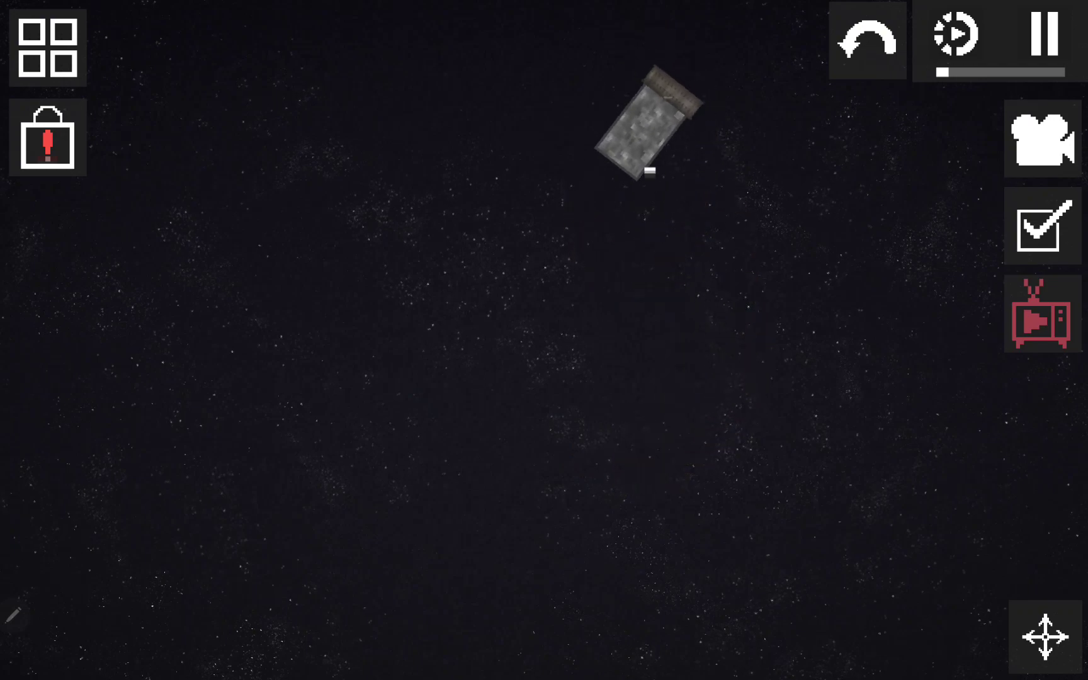
Step: Activate the capsule from its context menu and resume the simulation for splashdown
click(647, 124)
click(650, 301)
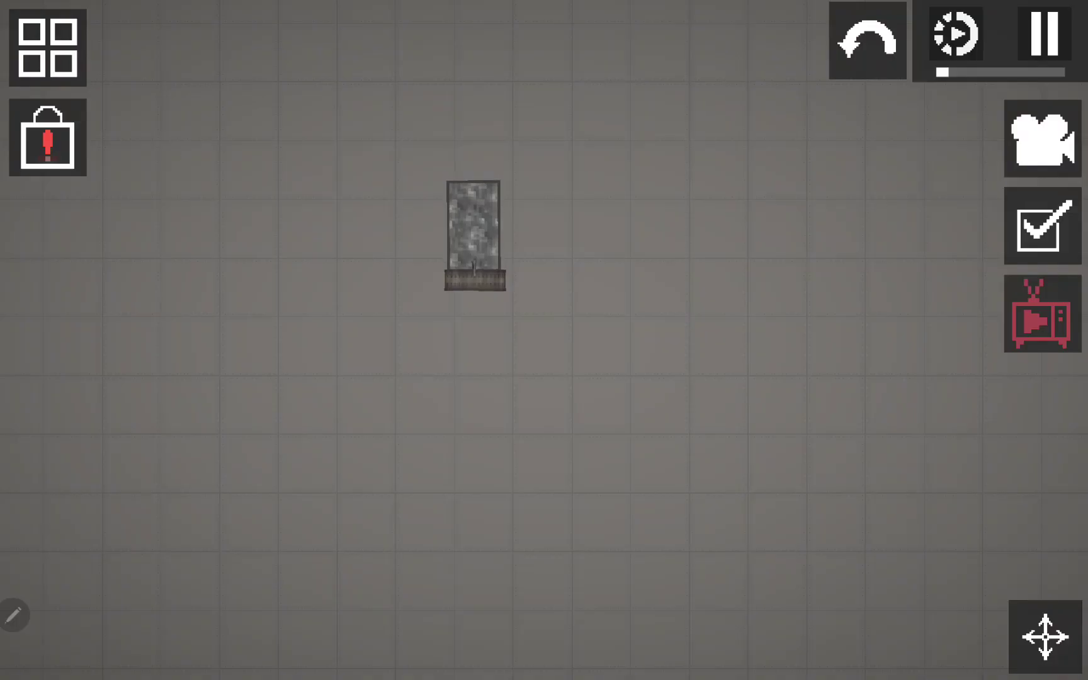
scroll(476, 239, up, 3)
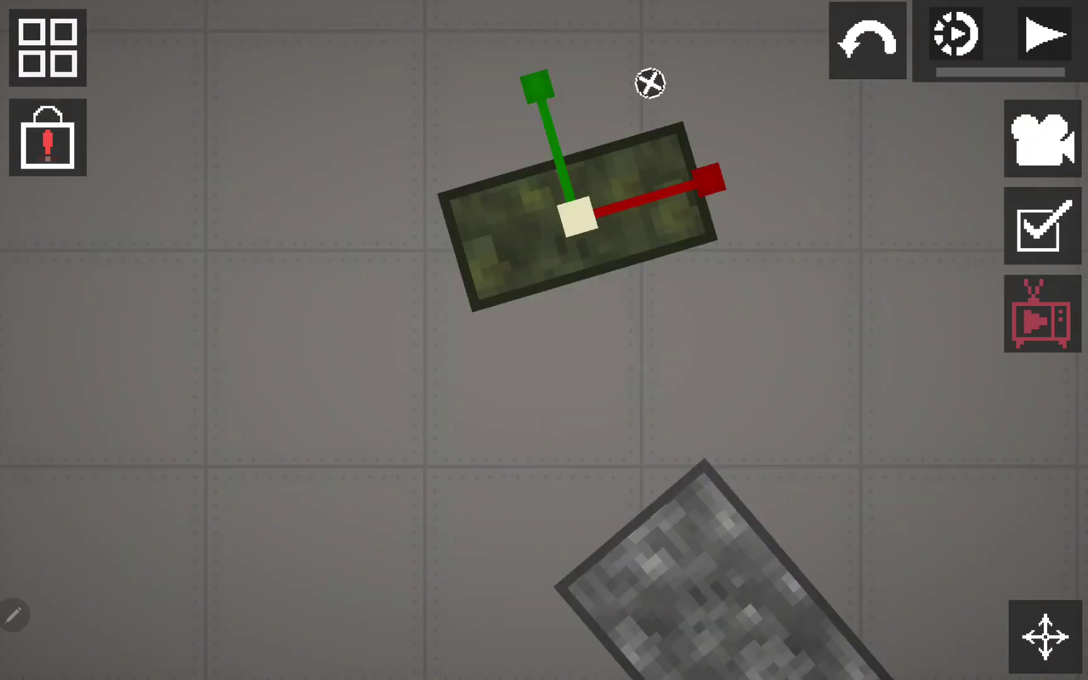
click(1044, 35)
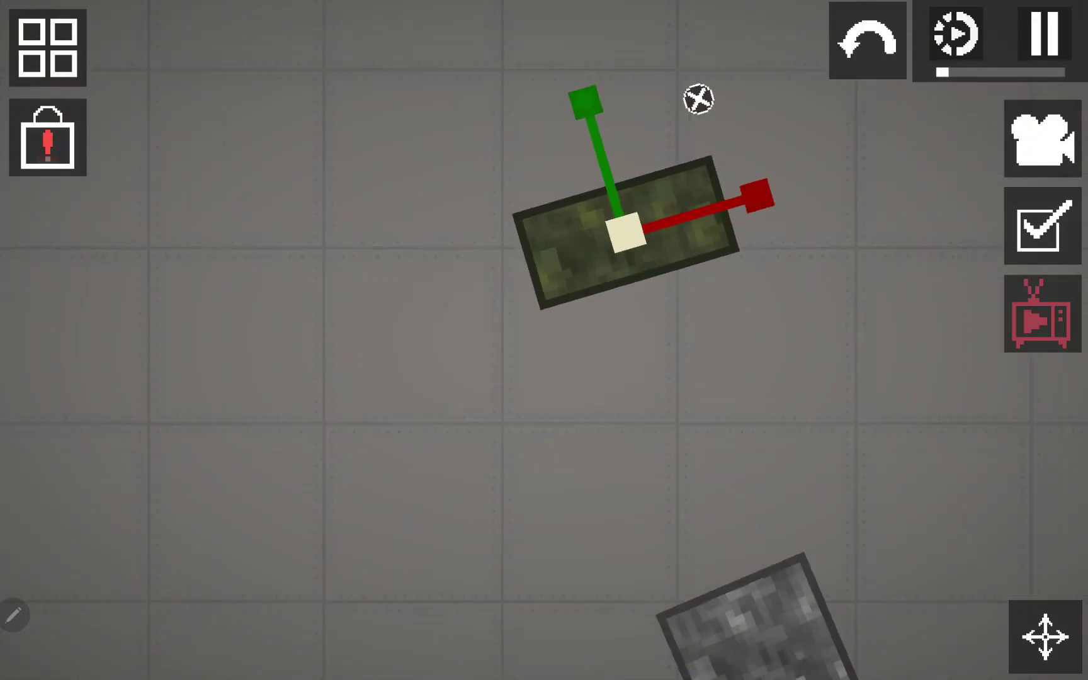
scroll(758, 97, down, 3)
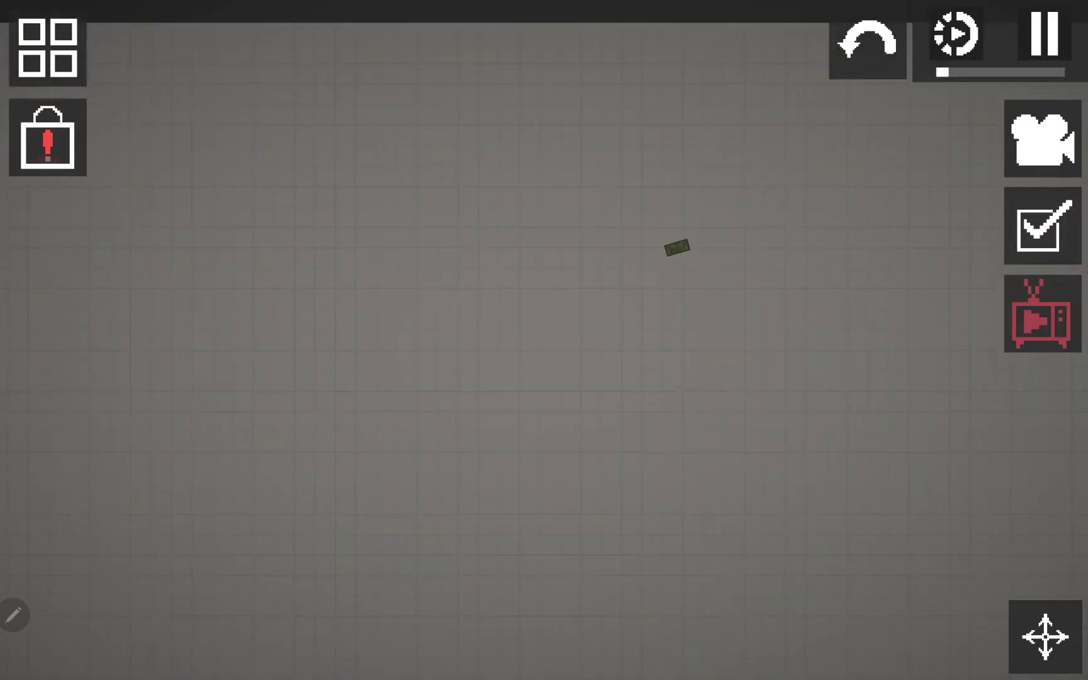
scroll(741, 42, up, 3)
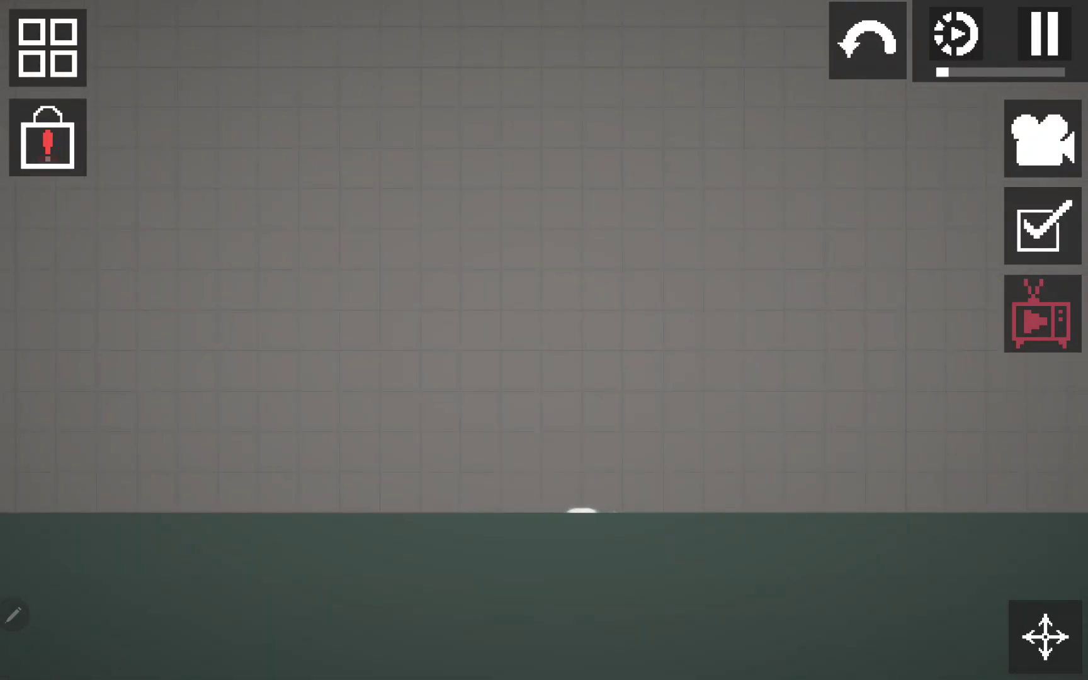
Step: Spawn the three melon astronauts into the sea and follow them until they stand ashore by the capsule
click(48, 47)
click(425, 43)
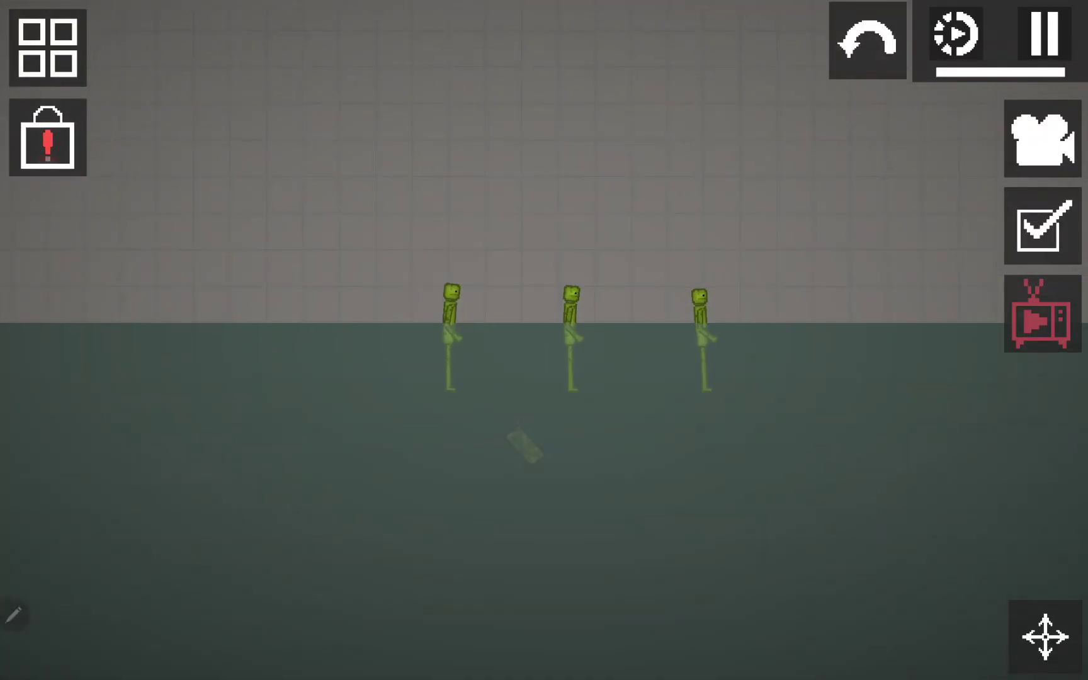
scroll(562, 357, up, 2)
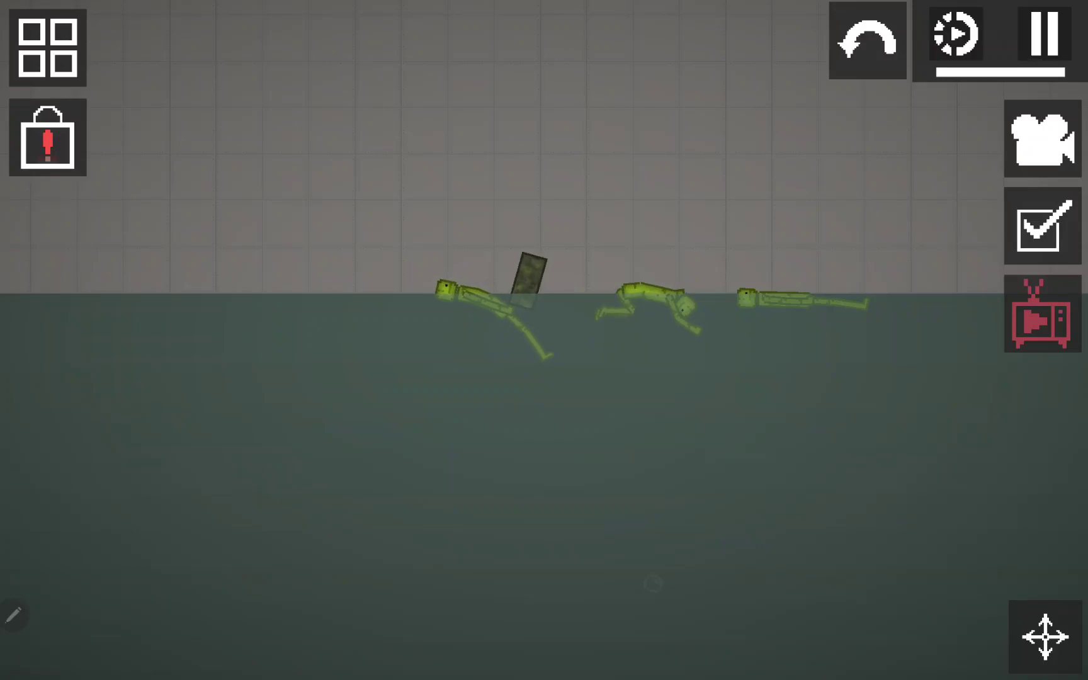
scroll(544, 341, up, 2)
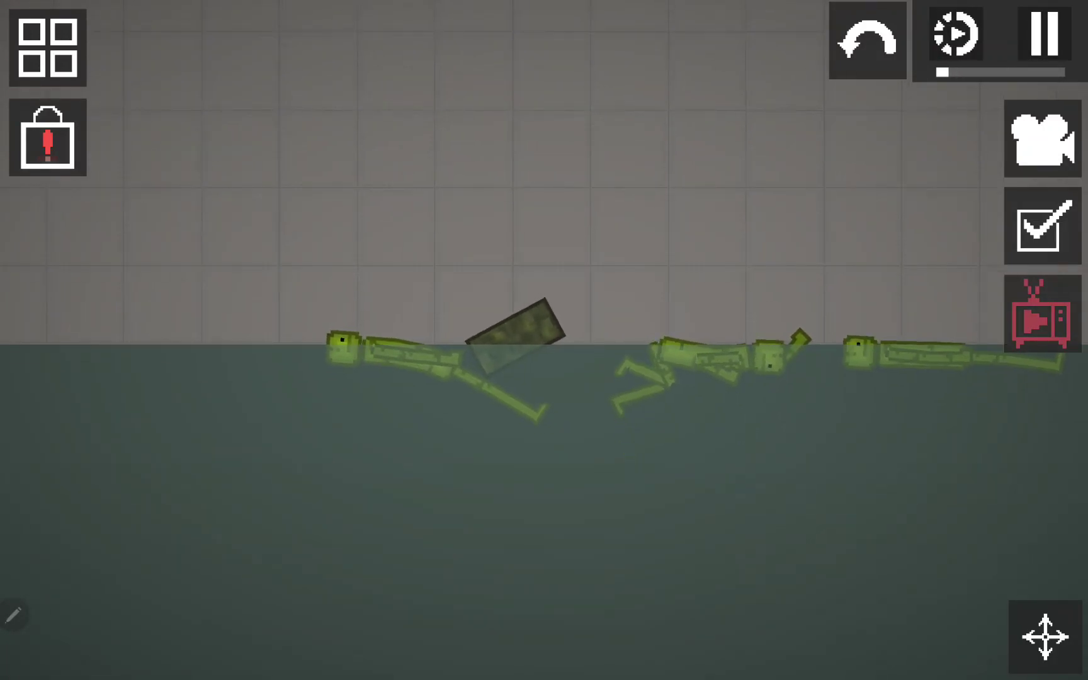
scroll(545, 340, down, 2)
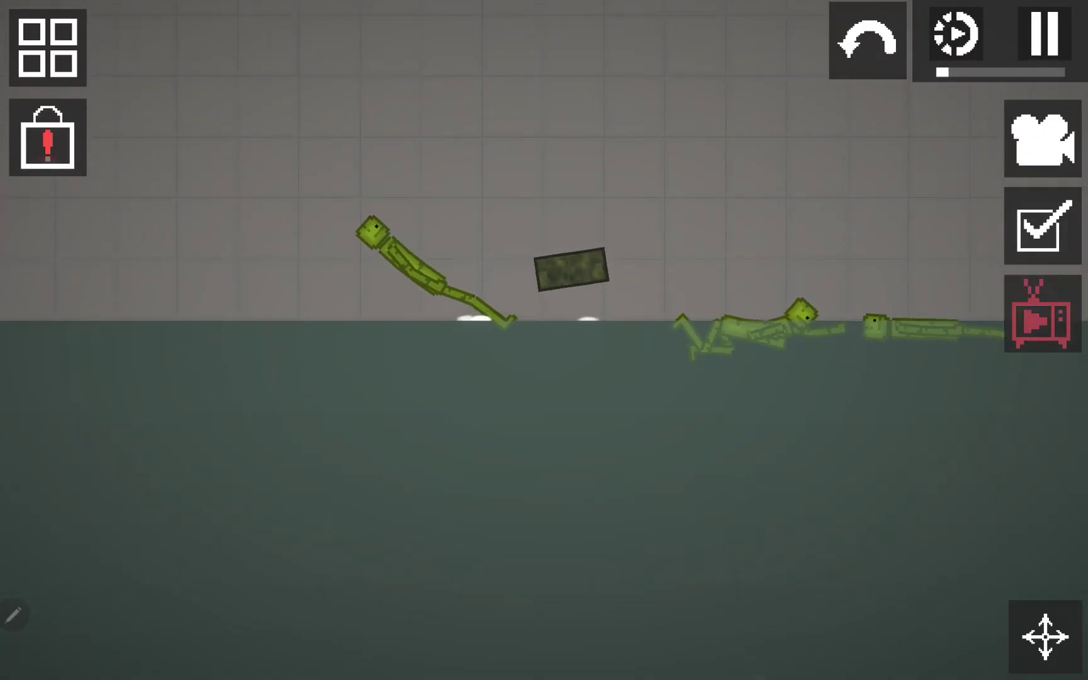
drag(544, 341, 612, 408)
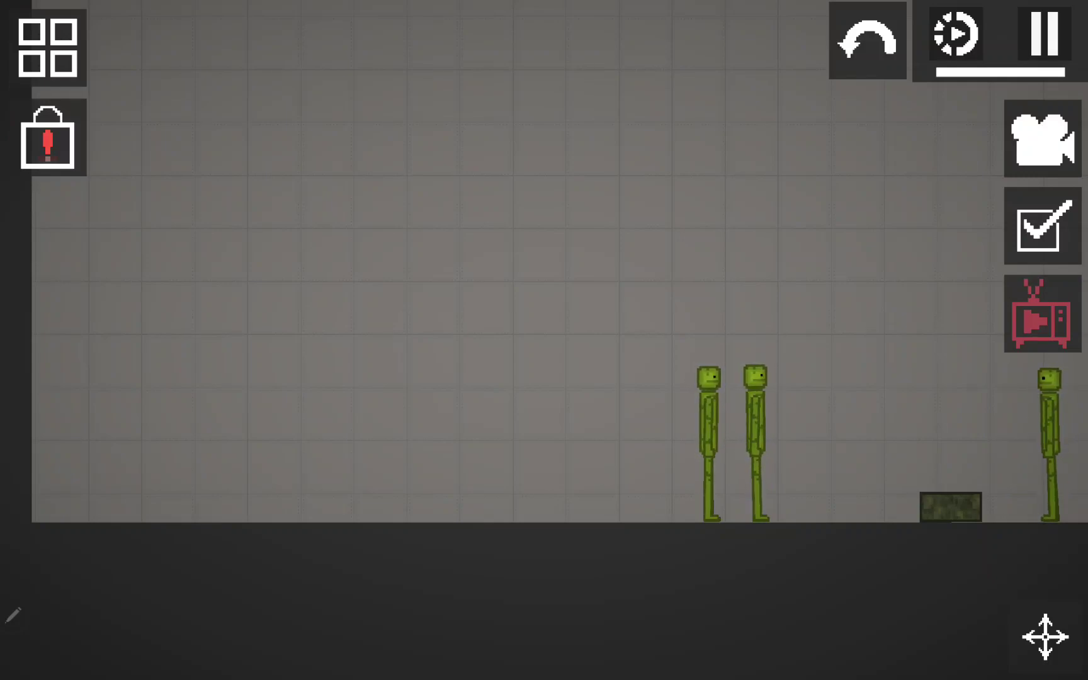
mouse_move(1059, 417)
mouse_down()
mouse_move(977, 391)
mouse_move(863, 416)
mouse_up()
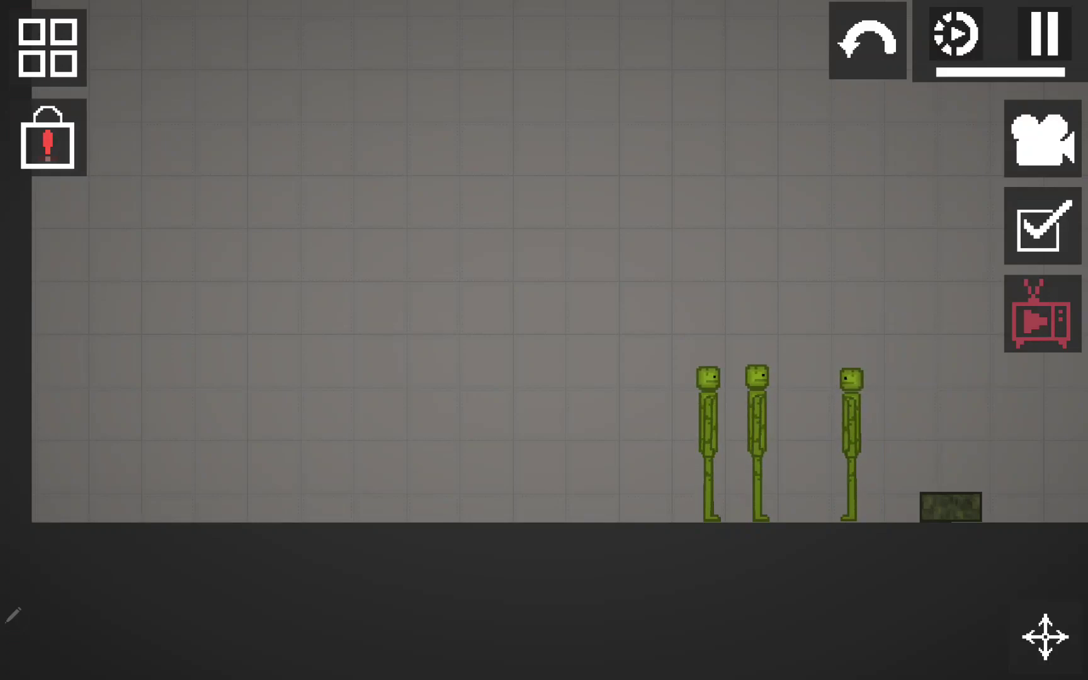
mouse_move(853, 378)
mouse_down()
mouse_move(892, 348)
mouse_move(942, 332)
mouse_move(956, 358)
mouse_up()
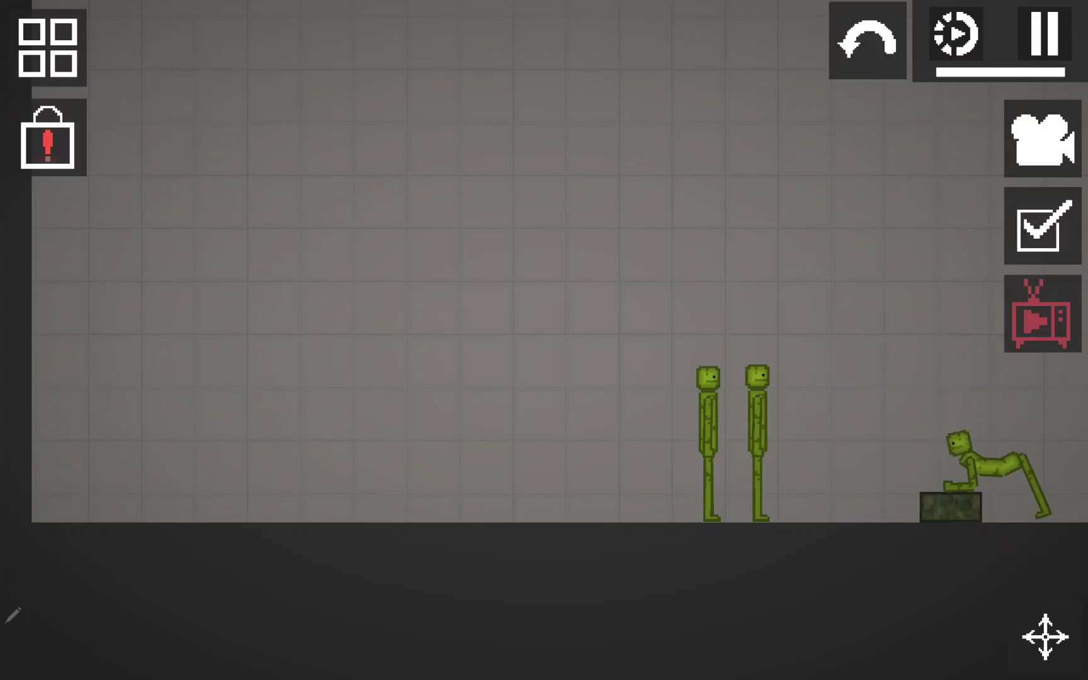